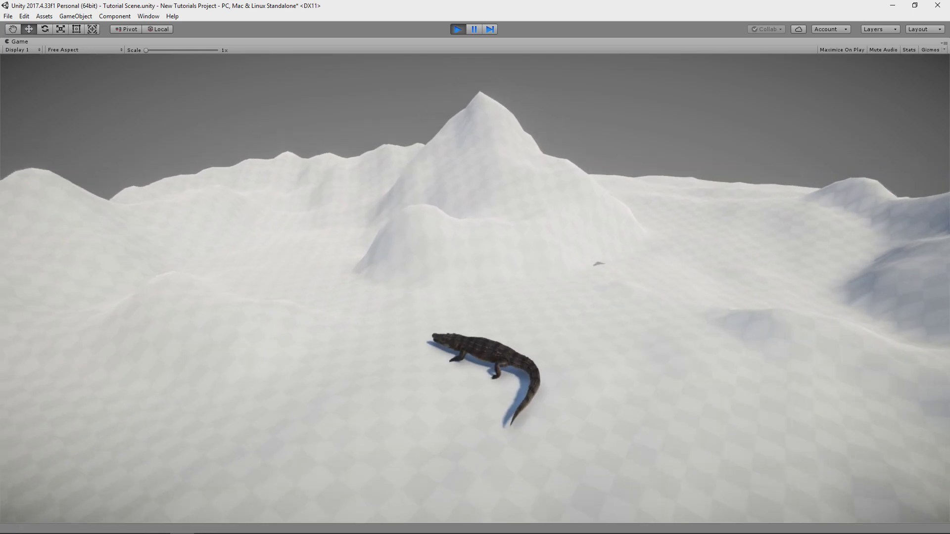
- Stop the running demo and search the Asset Store for Ground Fitter
key("ctrl+p")
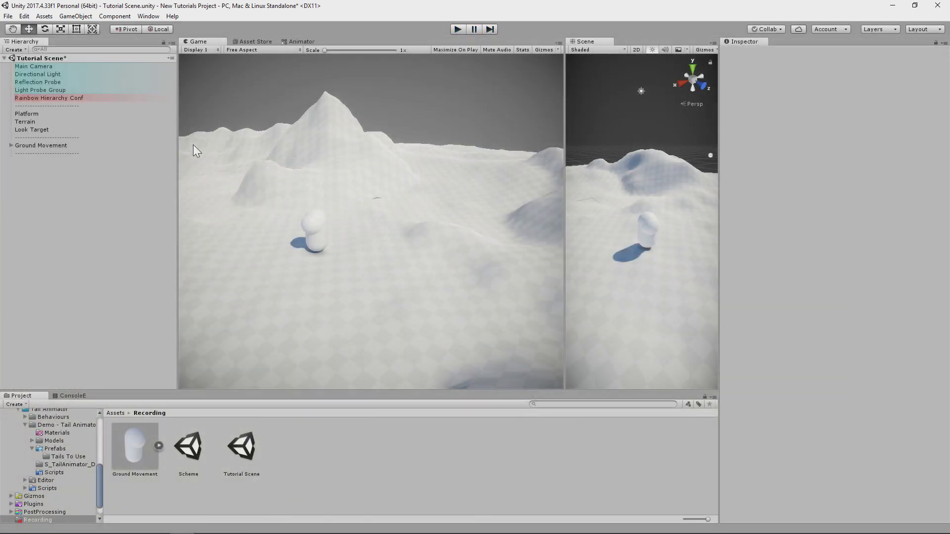
left_click(255, 41)
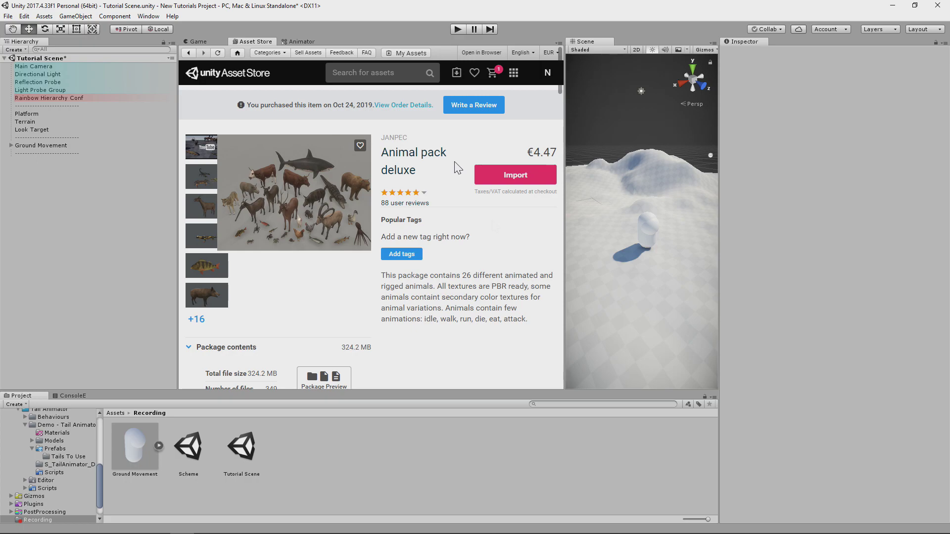
left_click(384, 80)
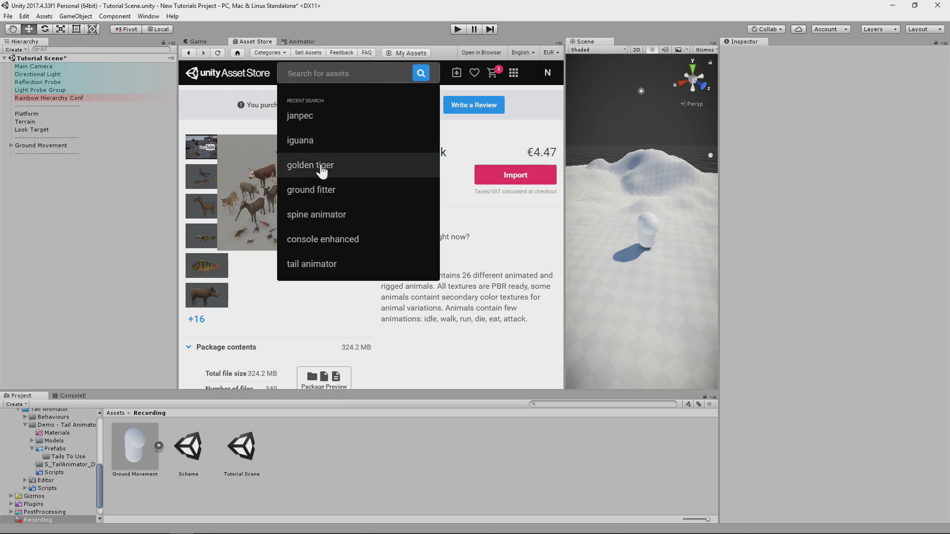
left_click(320, 195)
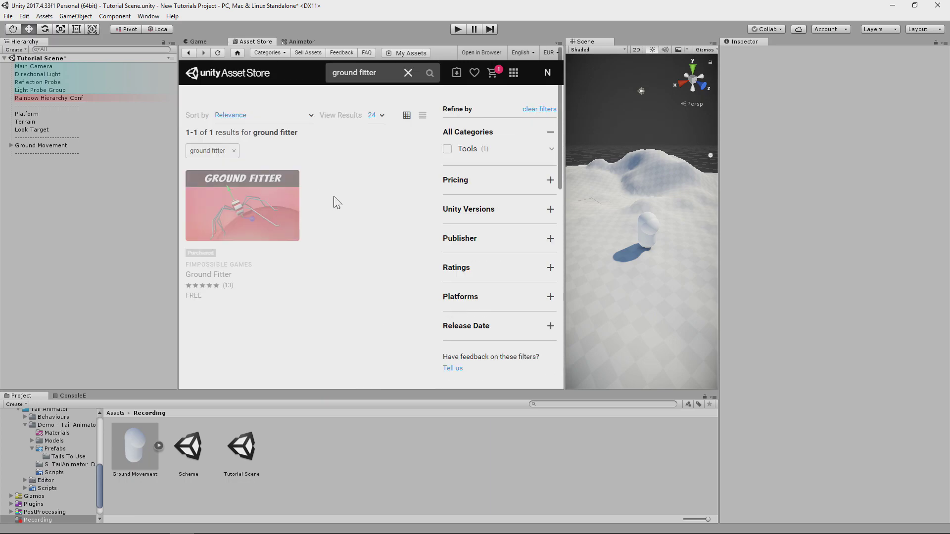
- Search the Asset Store for Spine Animator, then return to the Game view
left_click(356, 74)
left_click(318, 214)
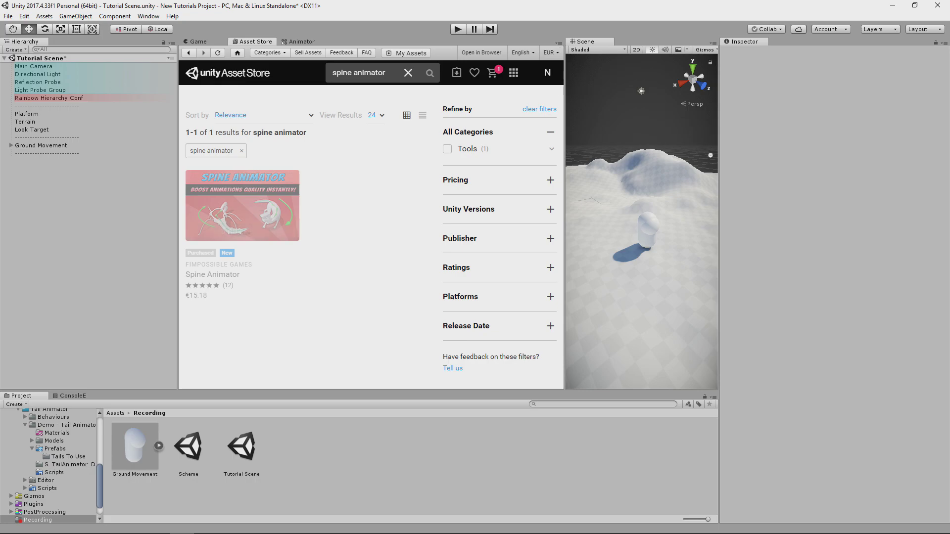
left_click(351, 258)
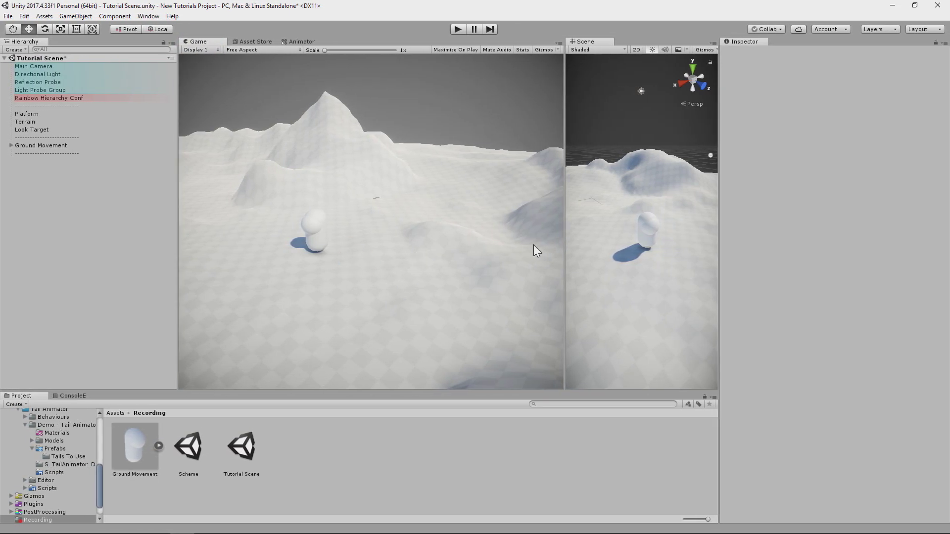
- Orbit the Scene view and expand Ground Movement to reveal its Capsule child
left_click_drag(576, 237, 714, 246, "alt")
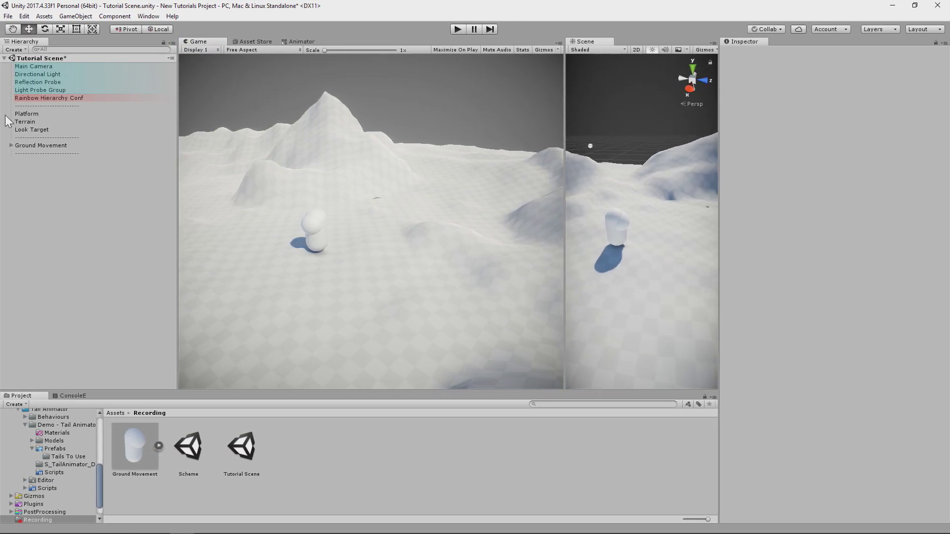
left_click(41, 146)
left_click(11, 145)
- Play the scene and drive the capsule over the hills with W and A, then stop
key("ctrl+p")
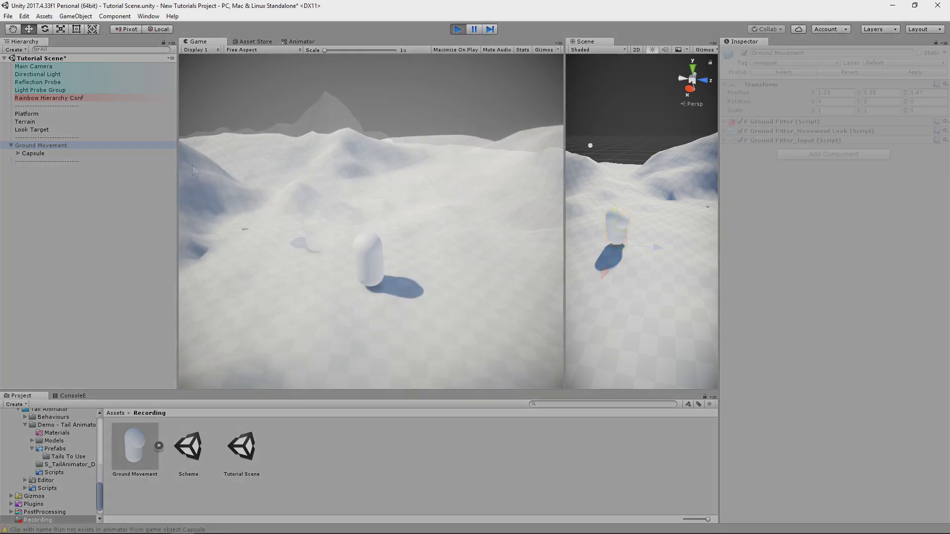
key("w")
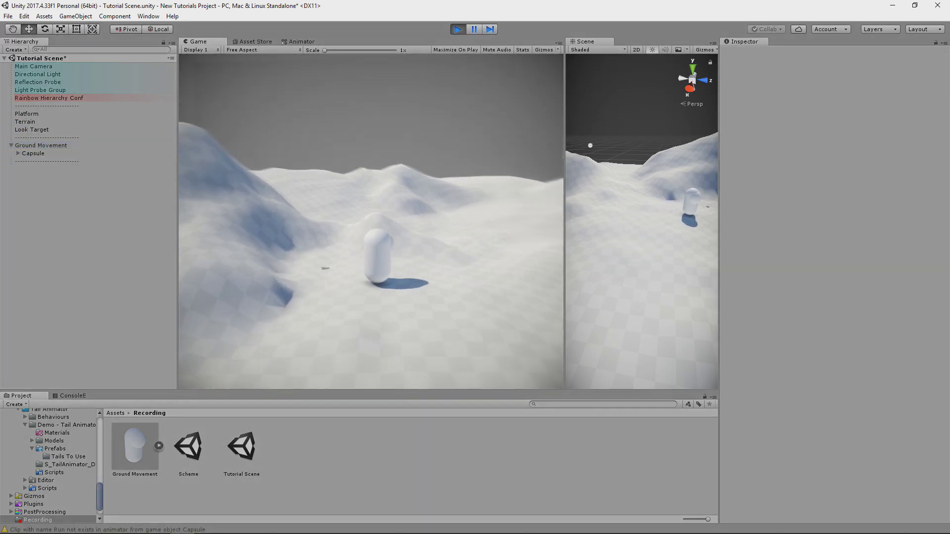
key("a")
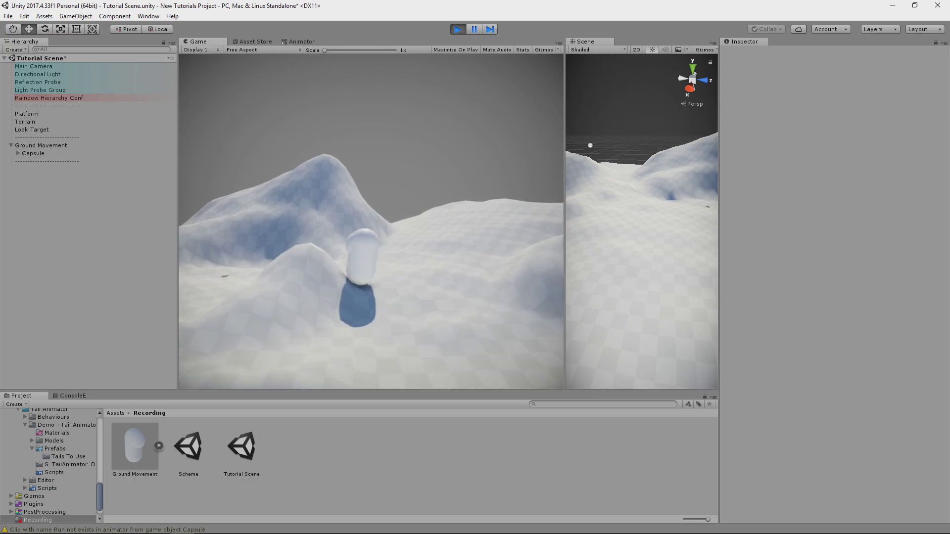
key("w")
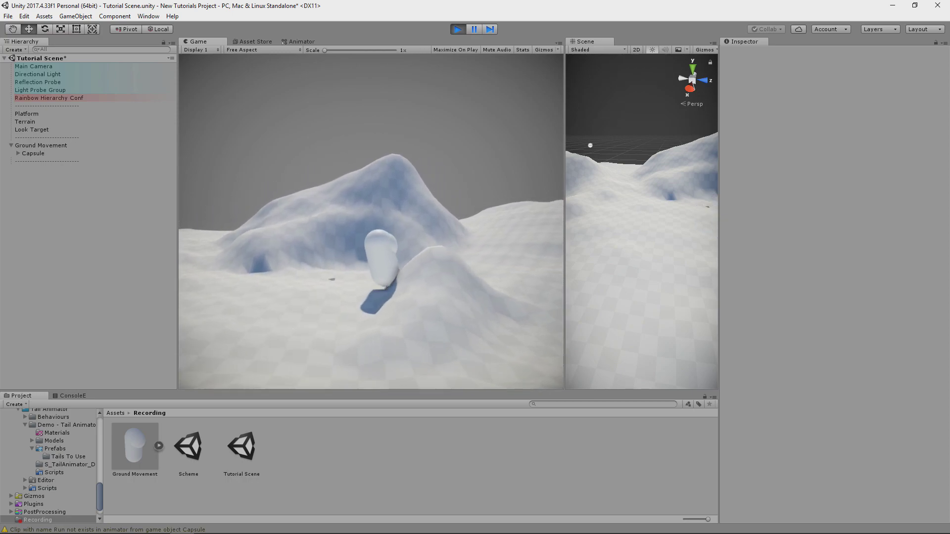
key("w")
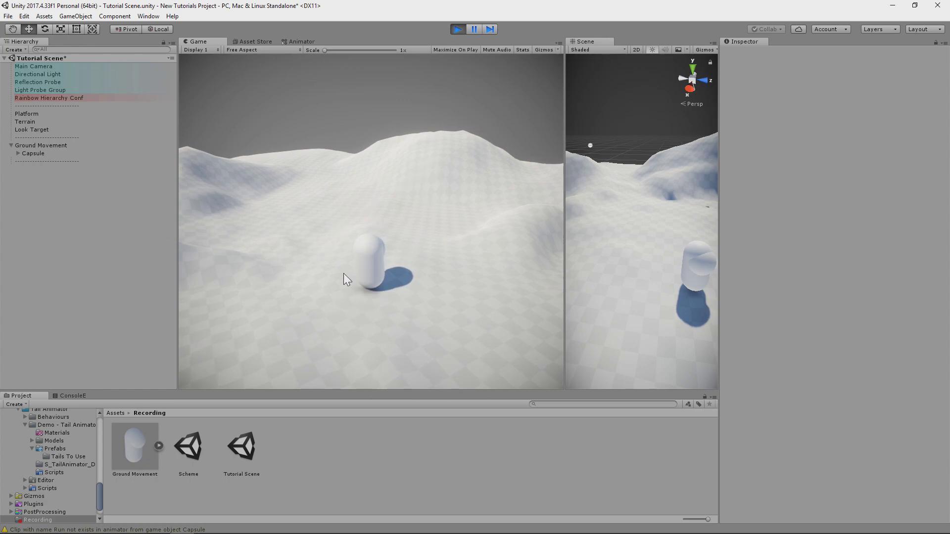
left_click(456, 31)
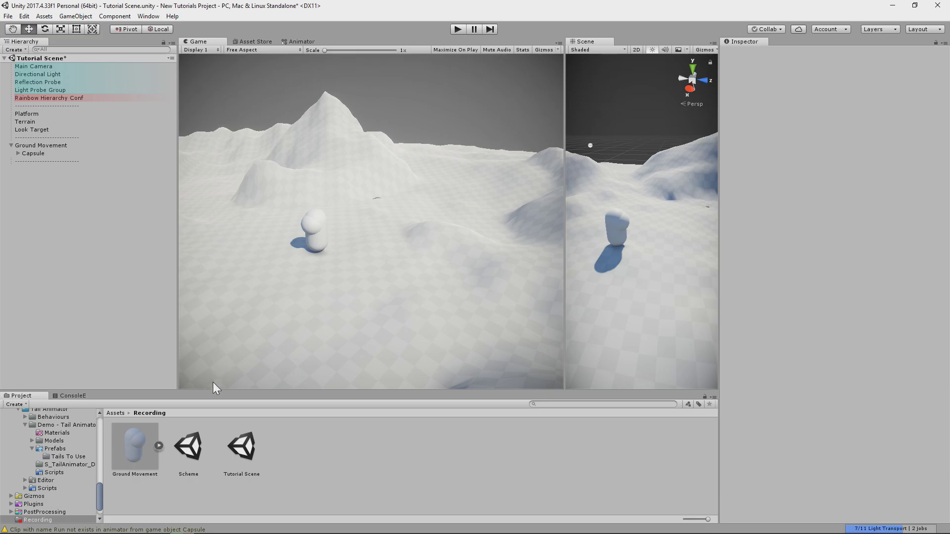
- Swap the Capsule for Crocodile_prefab under Ground Movement and reset its transform to zero
left_click(68, 152)
key("Delete")
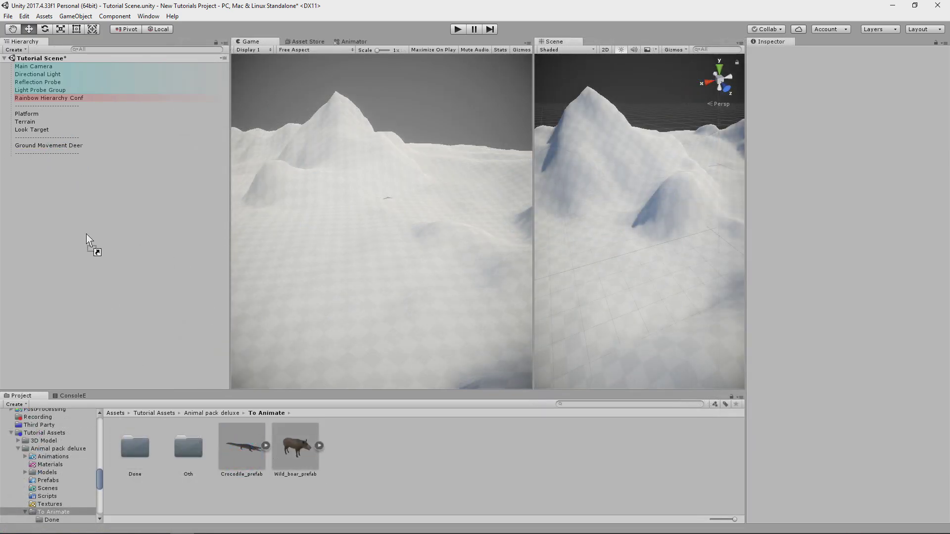
left_click_drag(86, 234, 86, 221)
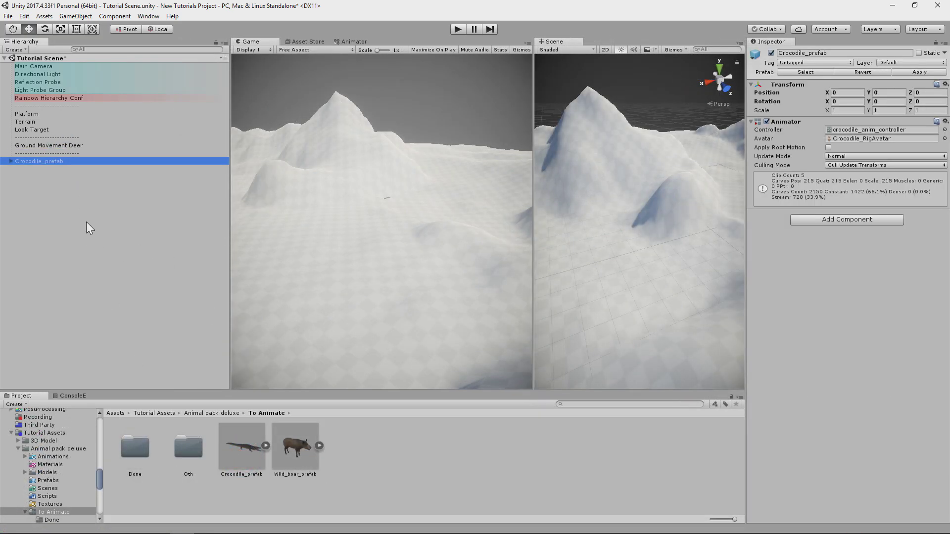
left_click_drag(50, 148, 50, 146)
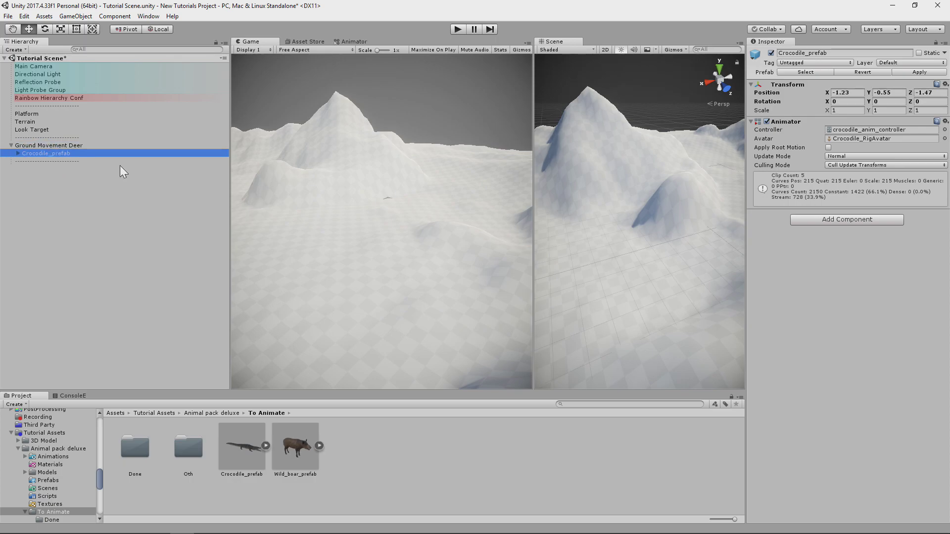
left_click(946, 85)
left_click(886, 94)
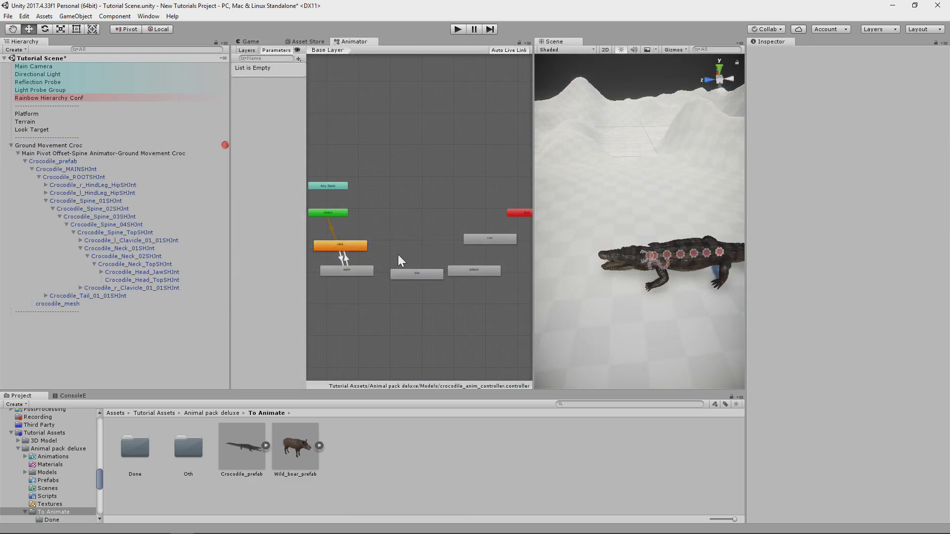
- Add a float Animator parameter named AnimationSpeed with default value 1
left_click(436, 248)
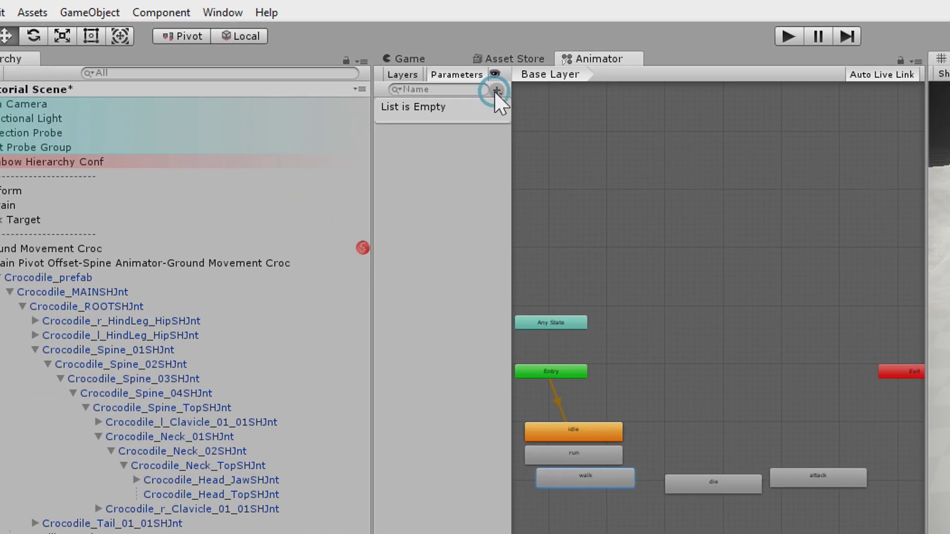
left_click(497, 91)
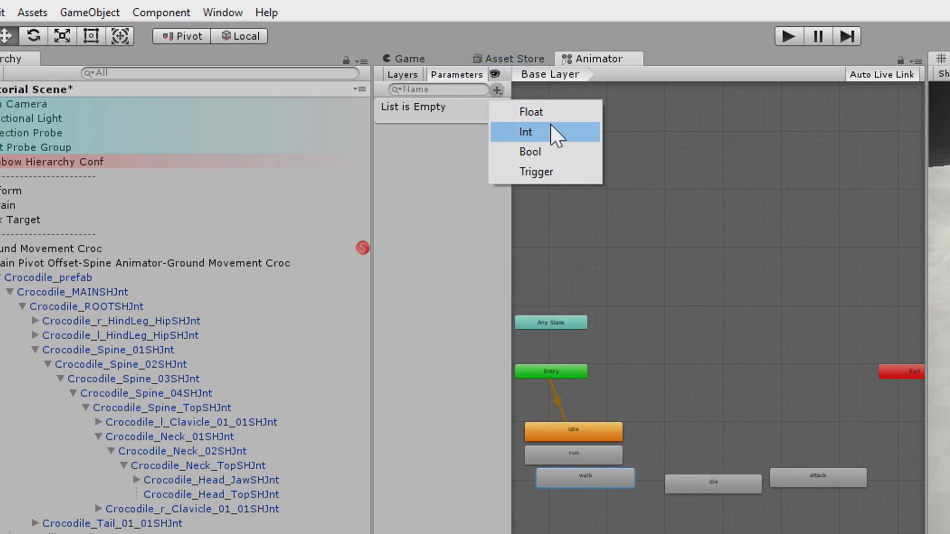
left_click(524, 111)
type("AnimationSpeed")
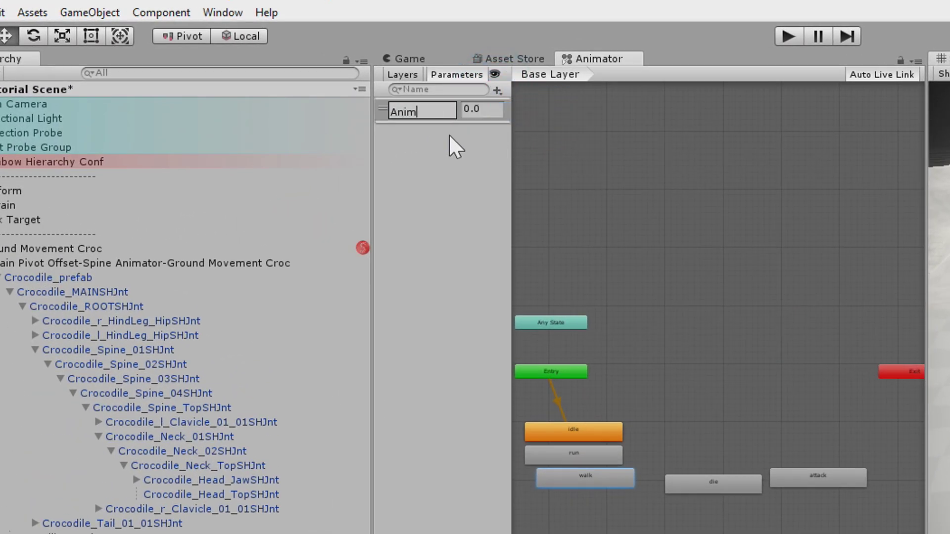
key("Return")
left_click(474, 108)
type("1")
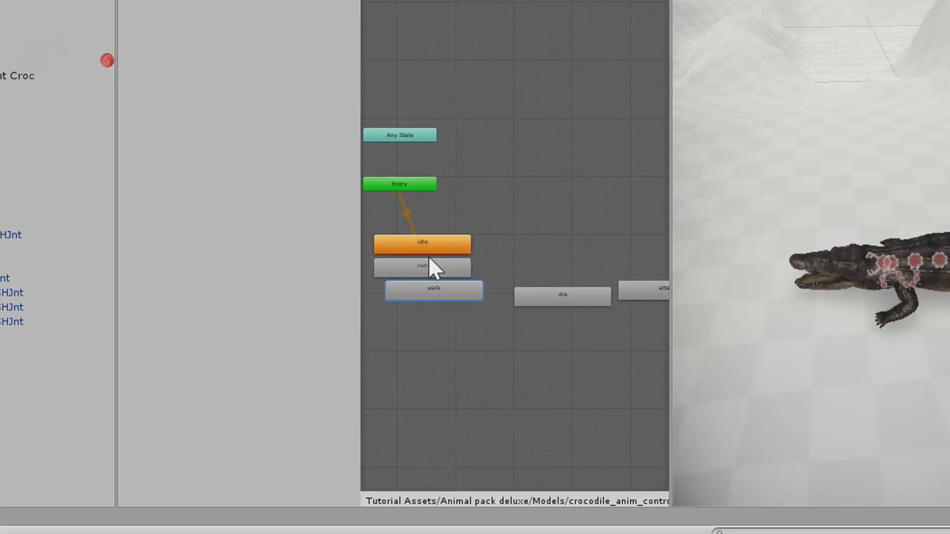
- Select the run state, then select Ground Movement Croc and save the scene
left_click(490, 347, "shift")
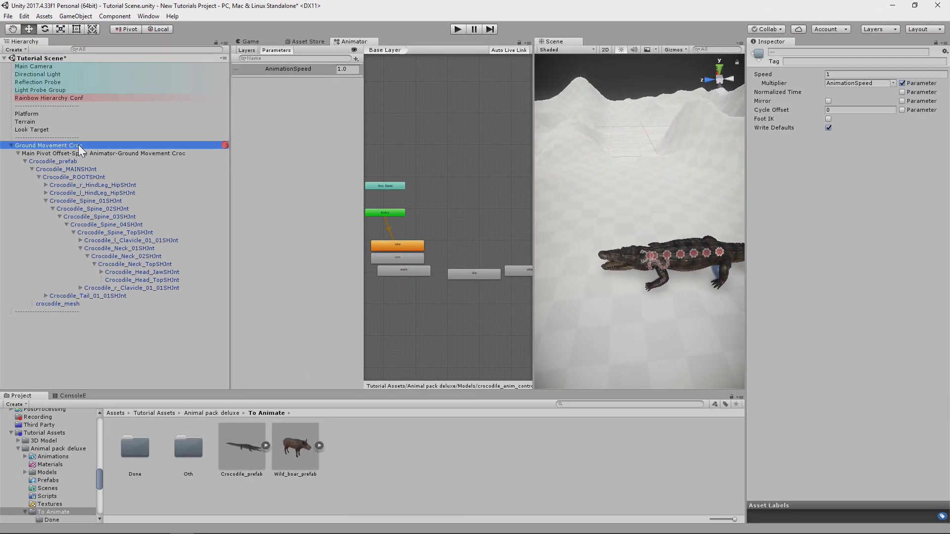
left_click(93, 146)
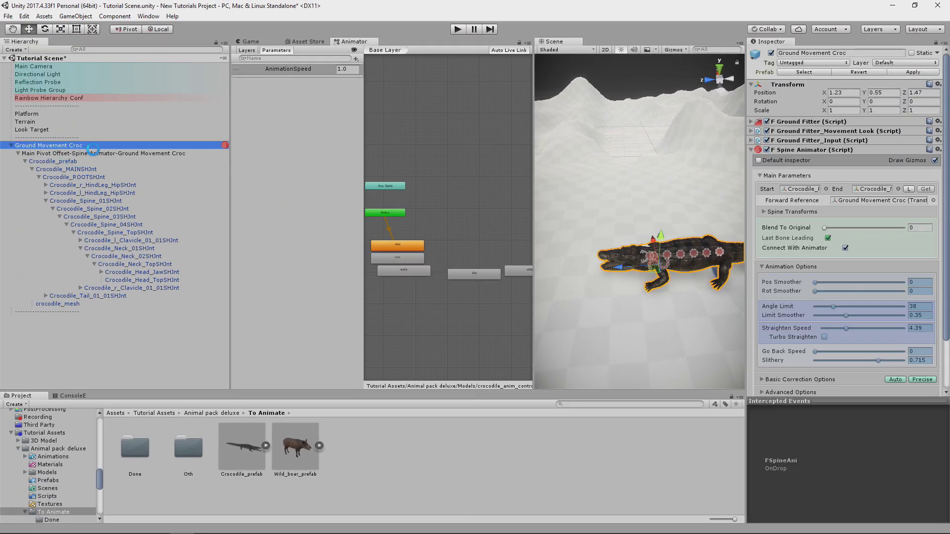
key("ctrl+s")
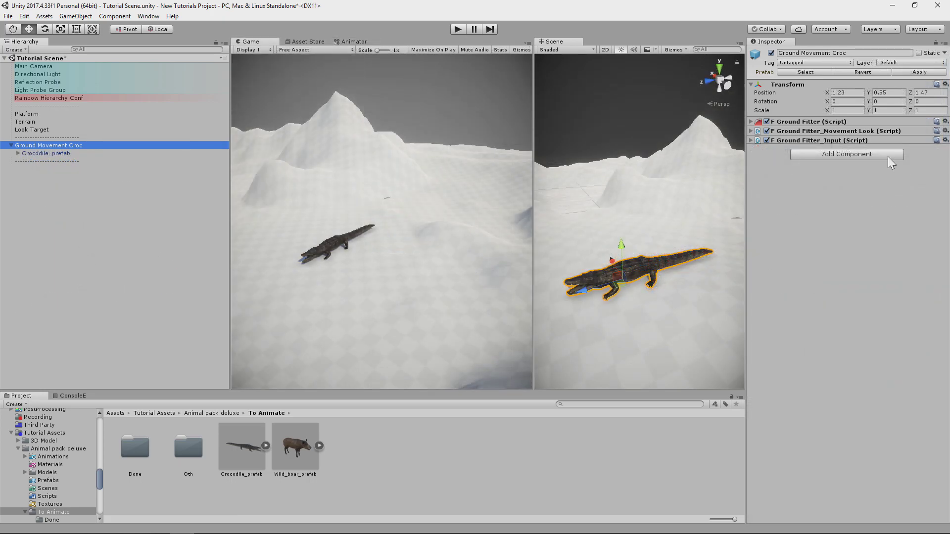
- Add an FSpine Animator to the crocodile and build its chain from the pelvis bone
left_click(856, 155)
type("spine")
left_click(822, 233)
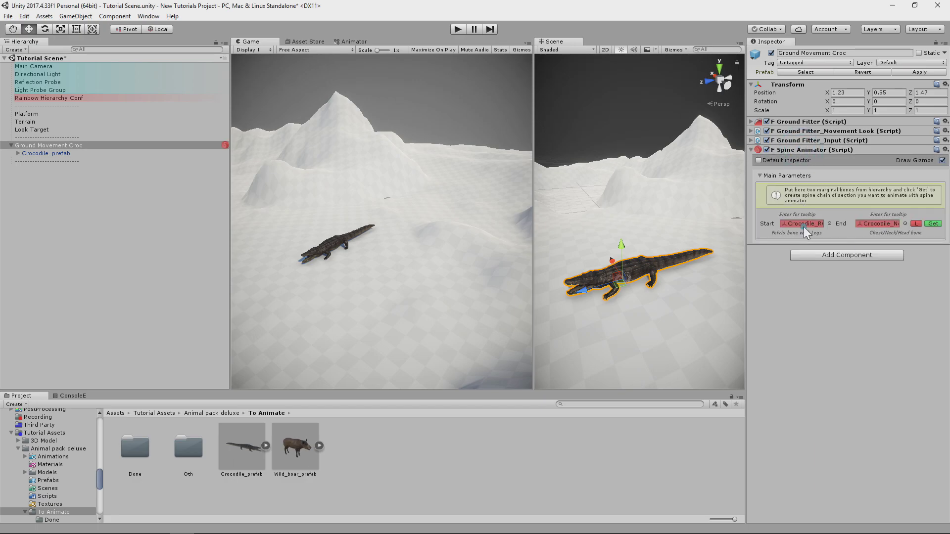
left_click_drag(811, 224, 811, 223)
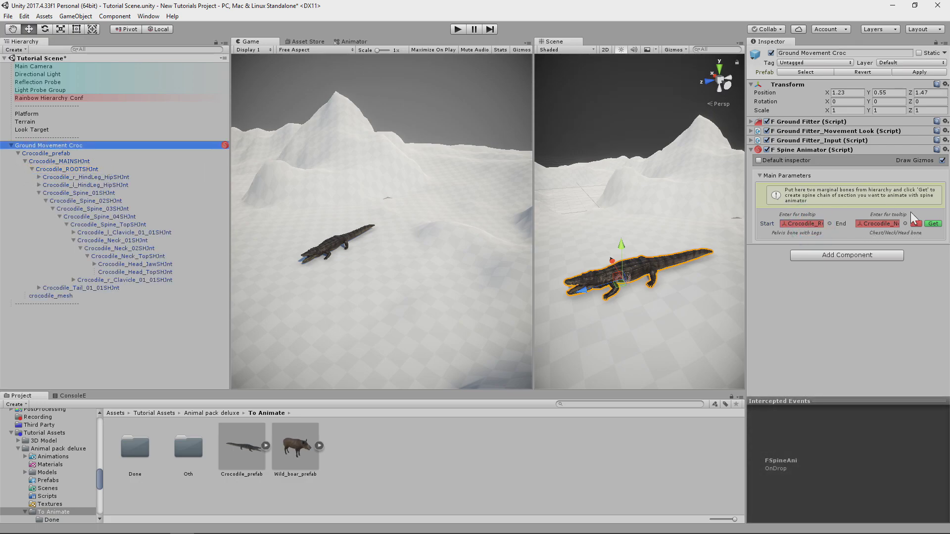
left_click(934, 224)
- Tune the spine to Angle Limit 38, Straighten Speed 4.39 and Slithery 0.715
mouse_move(619, 277)
left_mouse_down("alt")
mouse_move(570, 294)
mouse_move(616, 283)
left_mouse_up("alt")
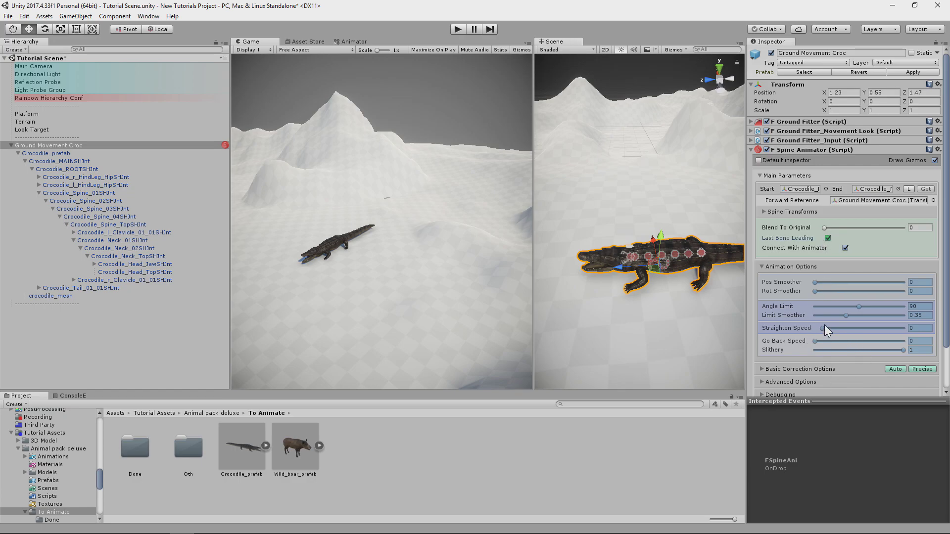
left_click_drag(824, 327, 833, 328)
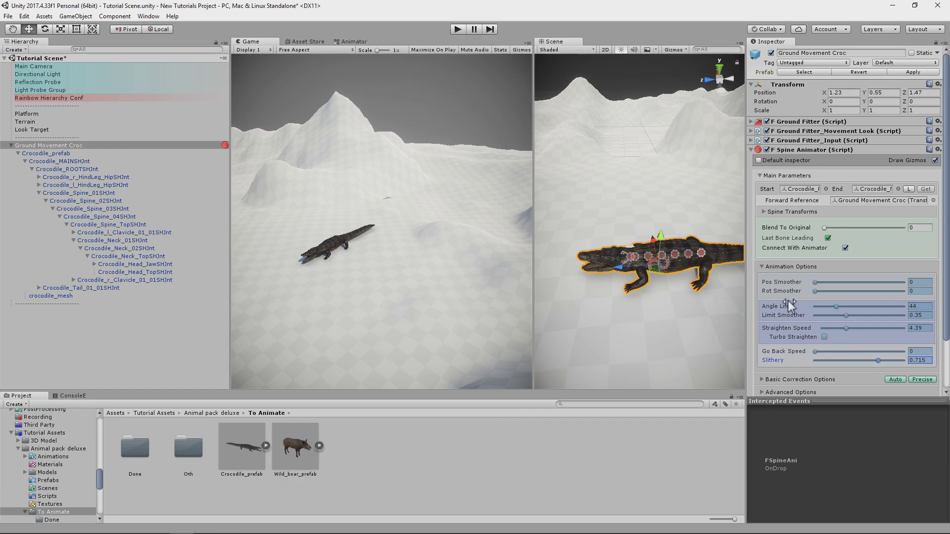
scroll(802, 308, "down", 3)
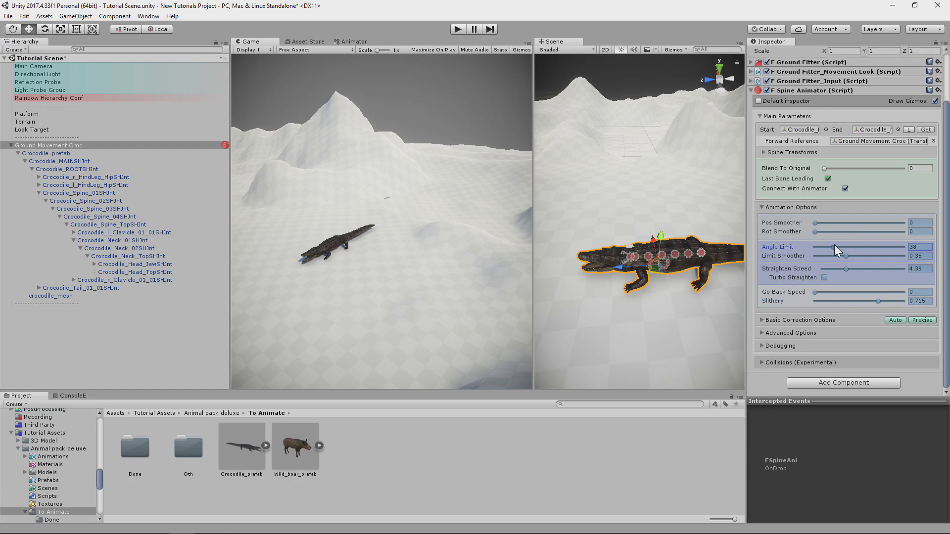
- Set the Spine Animator's Main Pivot Offset Z to -0.39 under Advanced Options
left_click(773, 335)
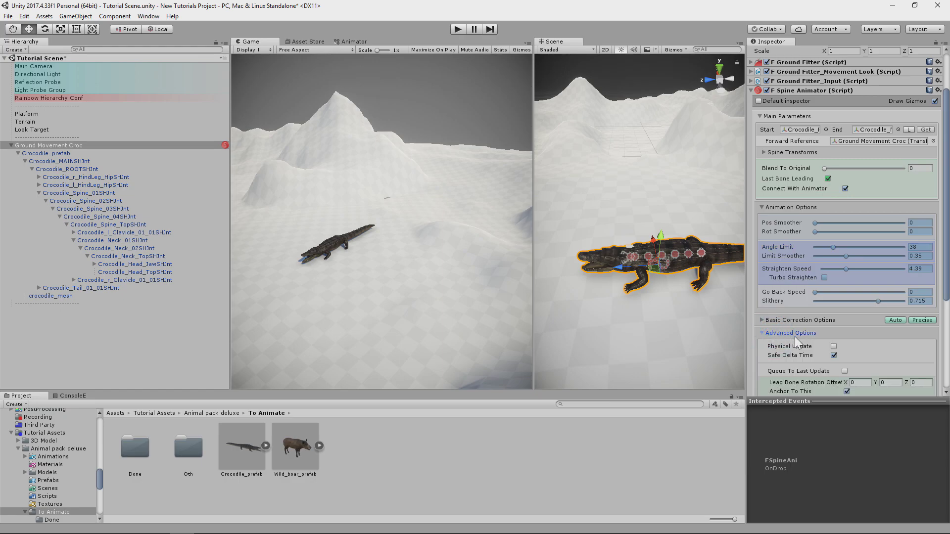
scroll(817, 332, "down", 6)
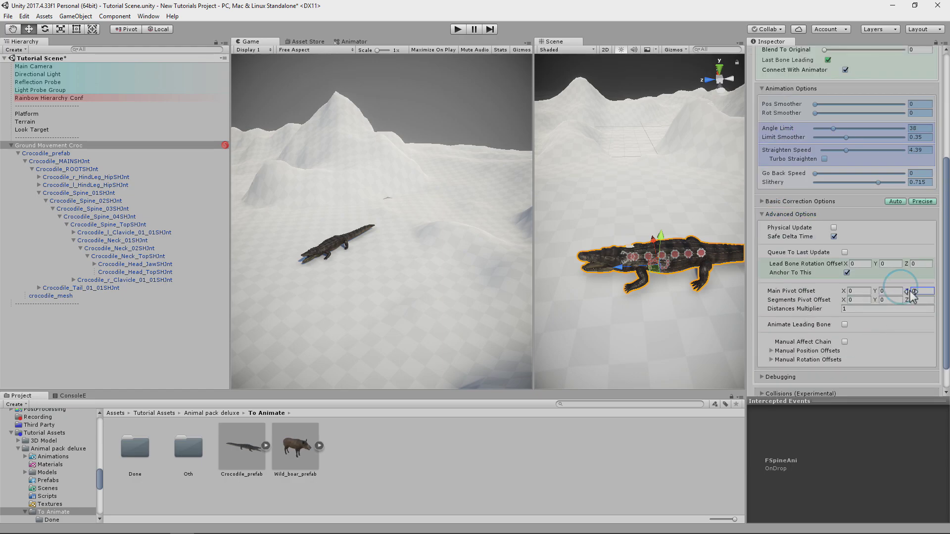
left_click_drag(910, 290, 905, 293)
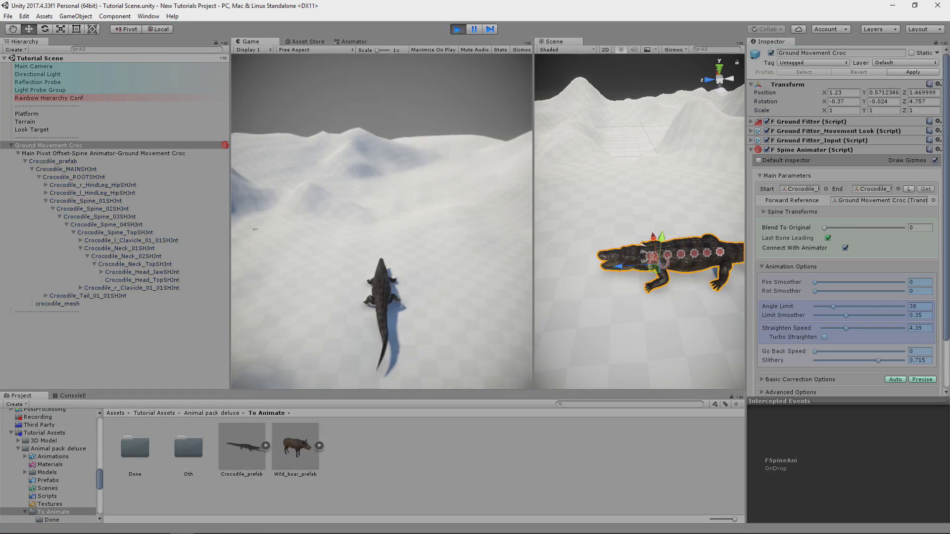
- Walk the crocodile across the terrain in Play mode, turning left and right
key("w")
key("a")
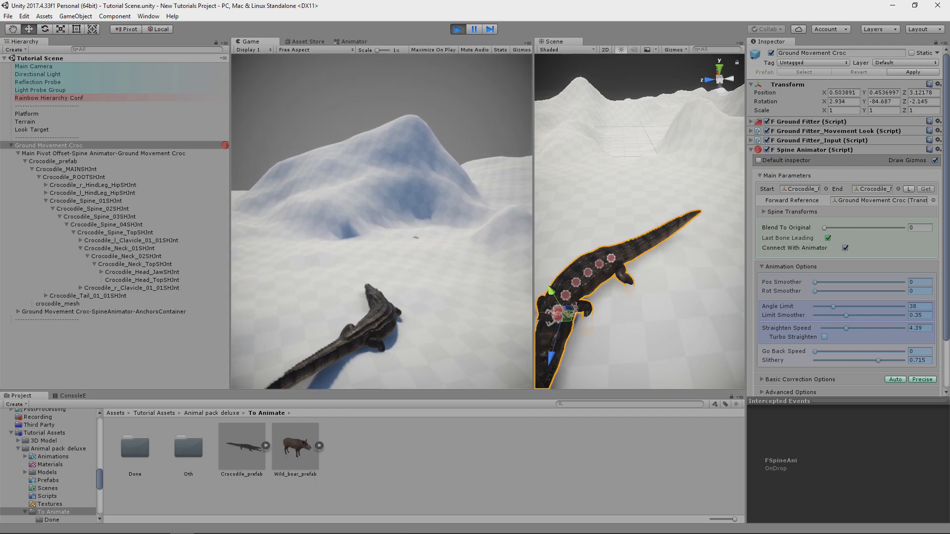
key("w")
key("d")
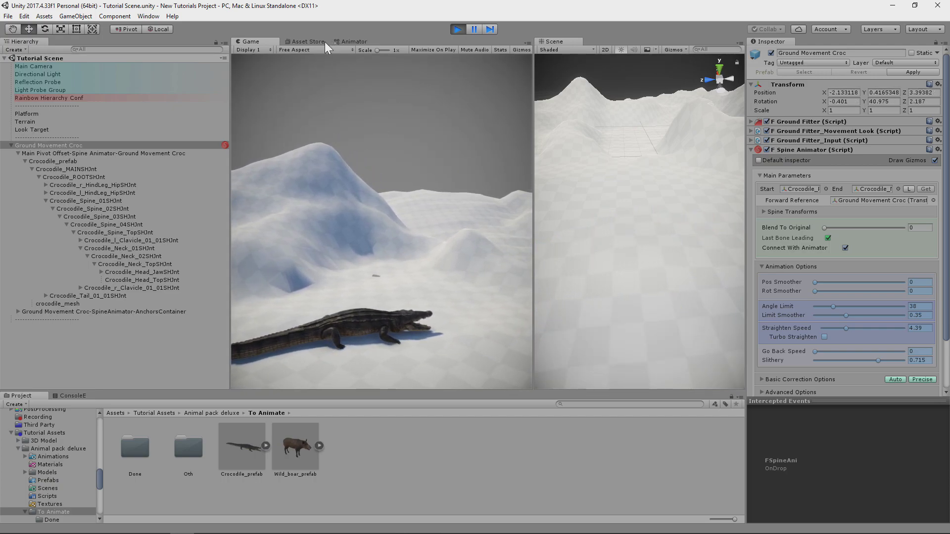
left_click(351, 42)
scroll(361, 224, "up", 3)
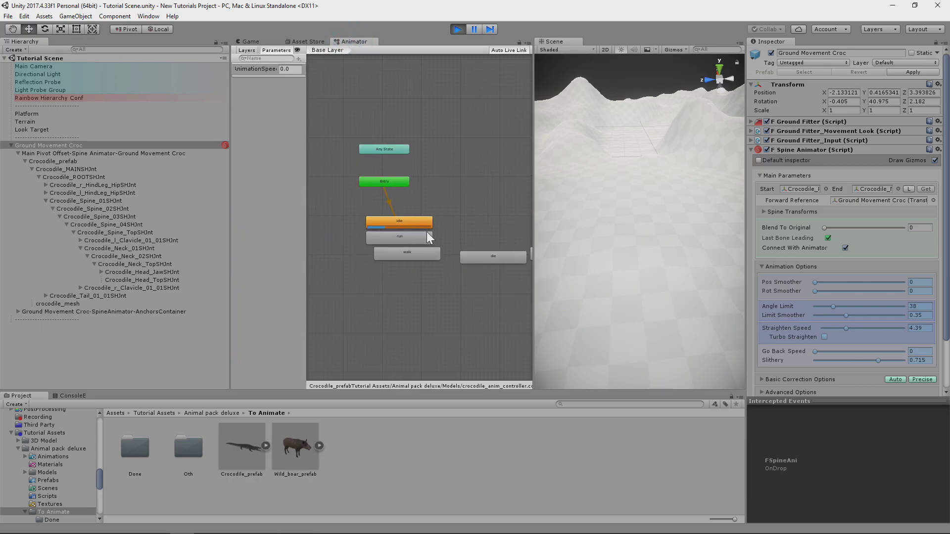
left_click(403, 254)
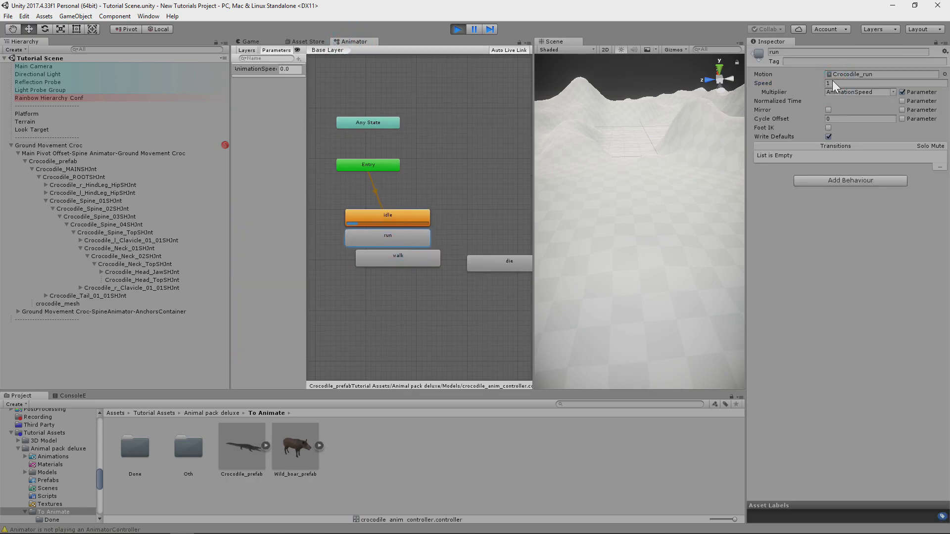
left_click(253, 40)
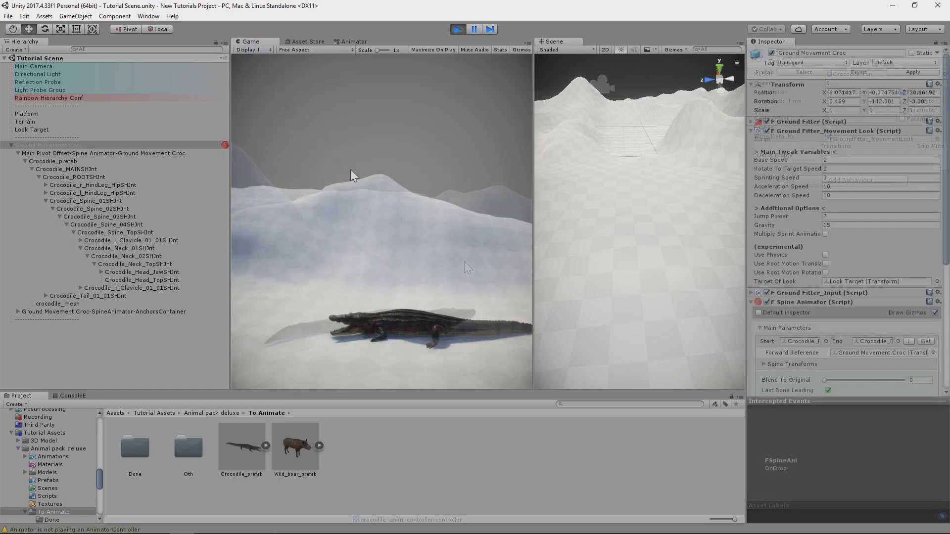
left_click(767, 302)
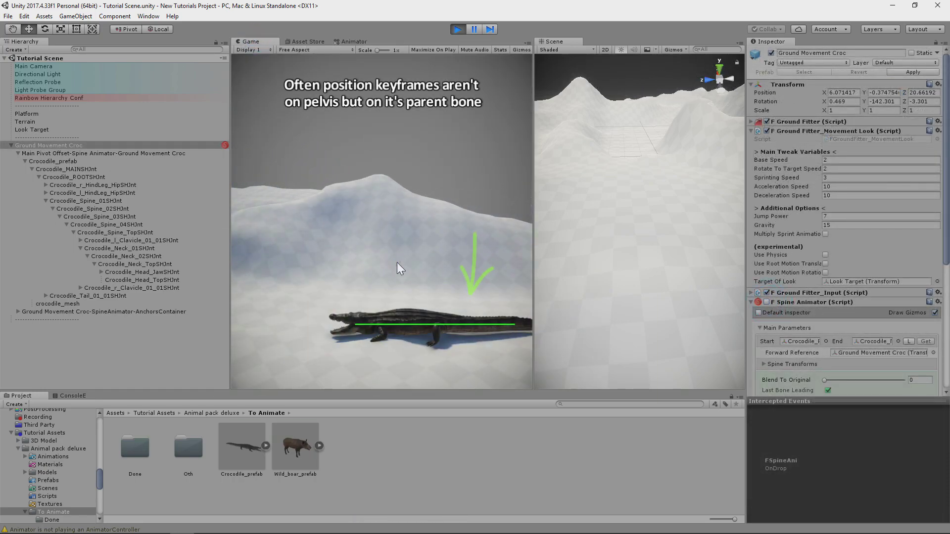
left_click(767, 302)
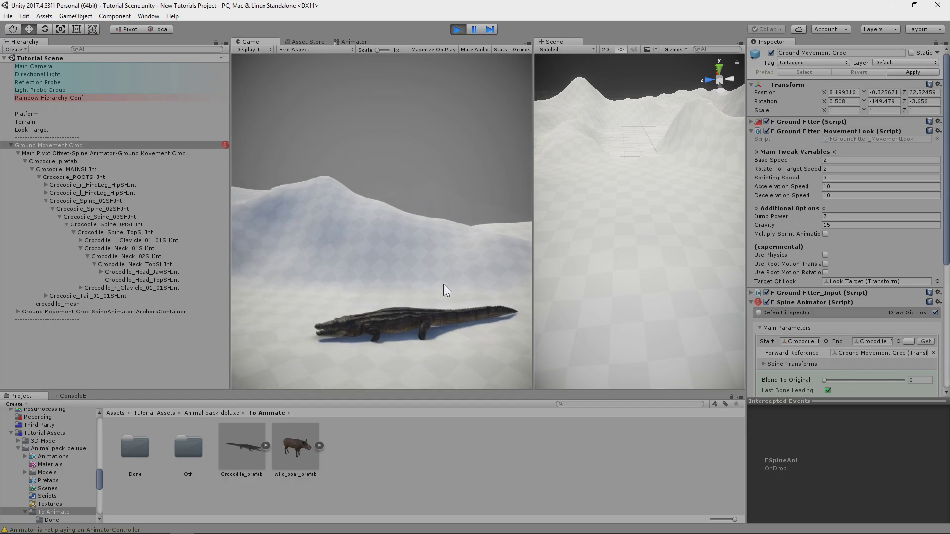
scroll(811, 257, "down", 6)
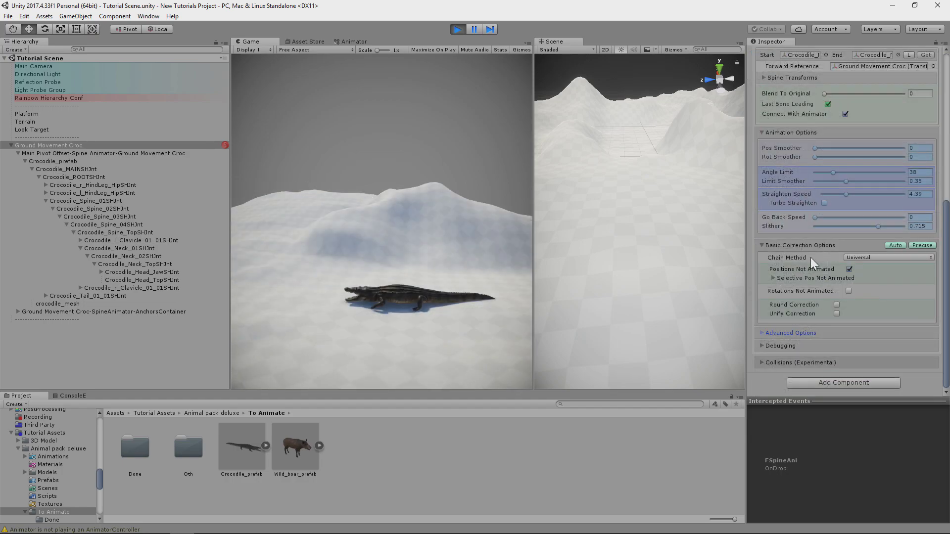
- Uncheck Positions Not Animated on the crocodile, enable it on the dragon example, and collapse Basic Correction Options
left_click(849, 270)
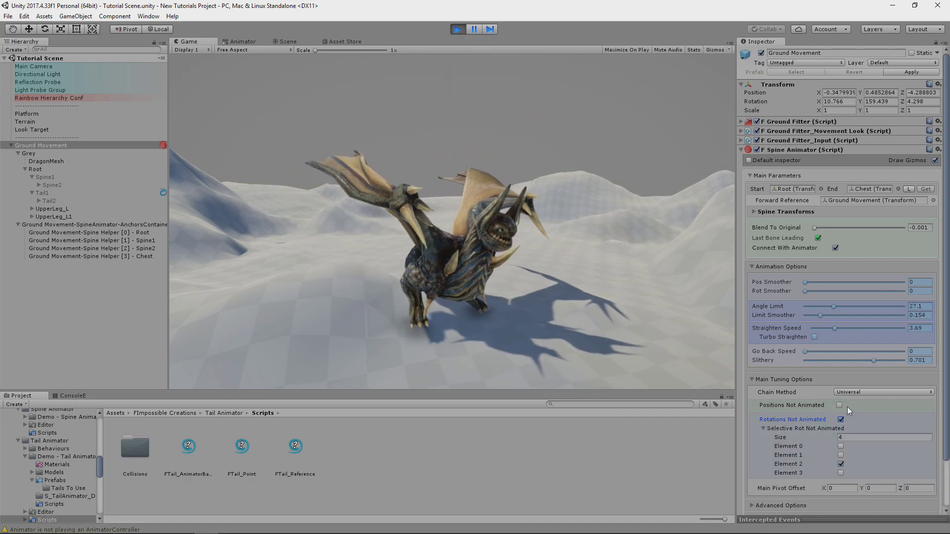
left_click(840, 405)
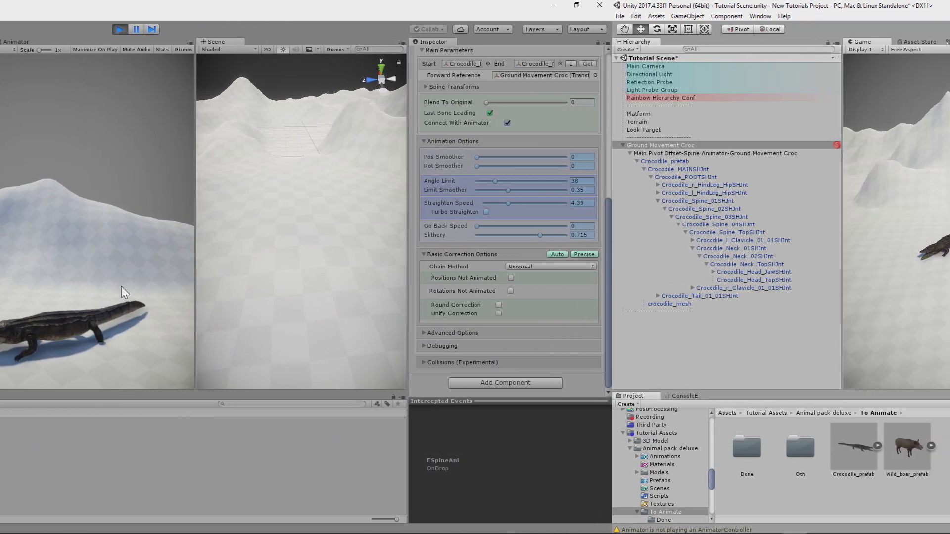
left_click(766, 267)
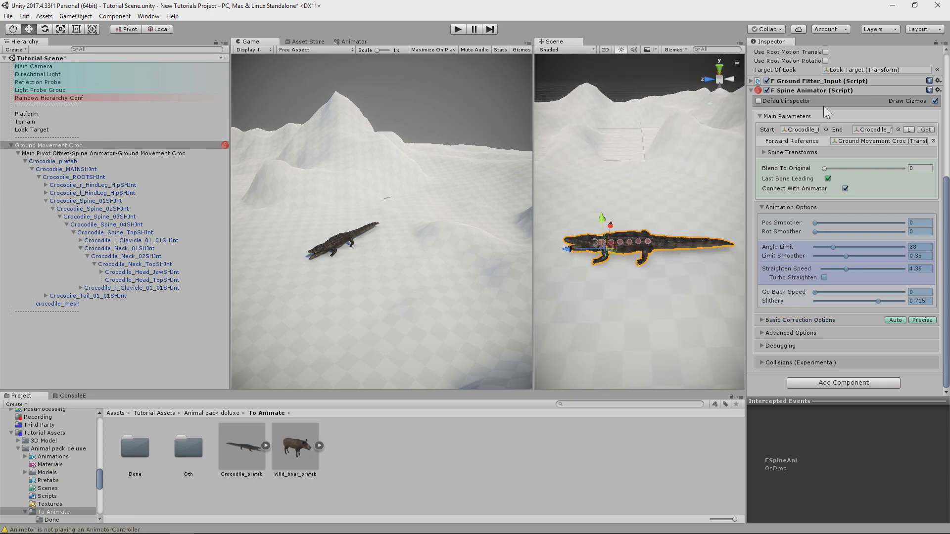
- Collapse the Spine Animator and Movement Look components and download the Tail Animator update
left_click(810, 88)
left_click(799, 130)
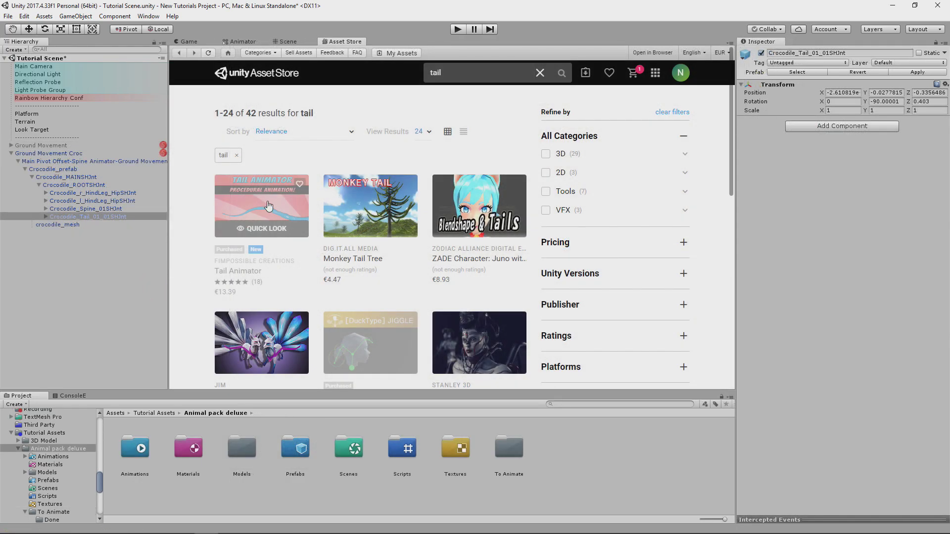
left_click(268, 205)
left_click(594, 243)
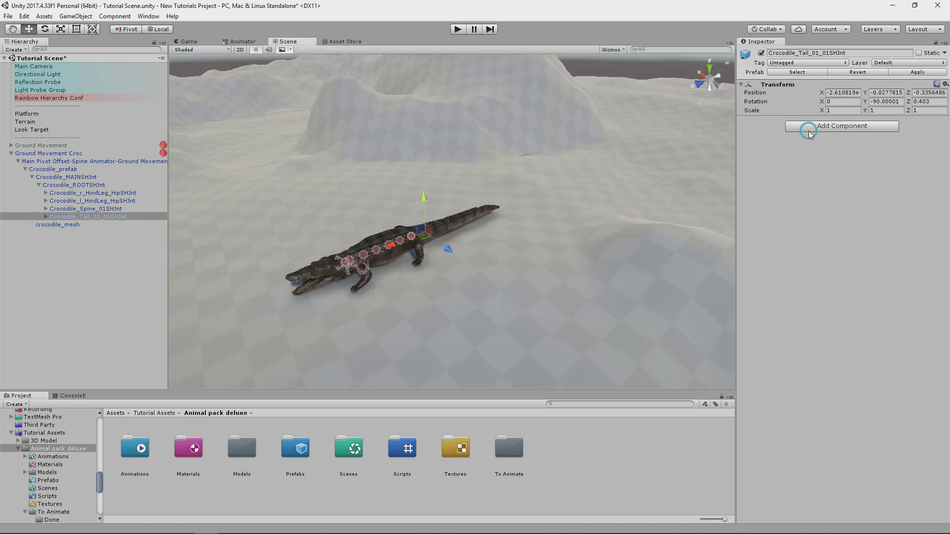
- Add FTail Animator Blending to the first tail bone with Root To Parent enabled
left_click(808, 127)
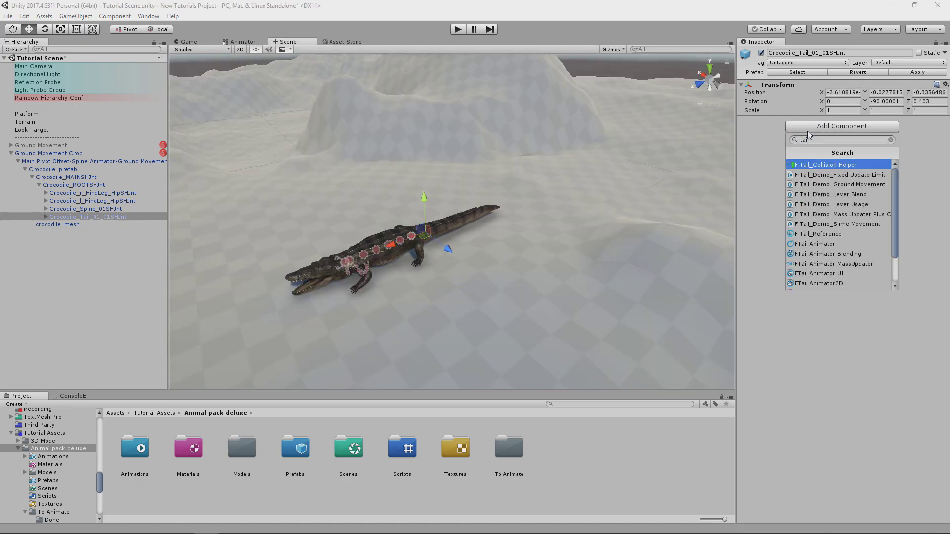
left_click(831, 245)
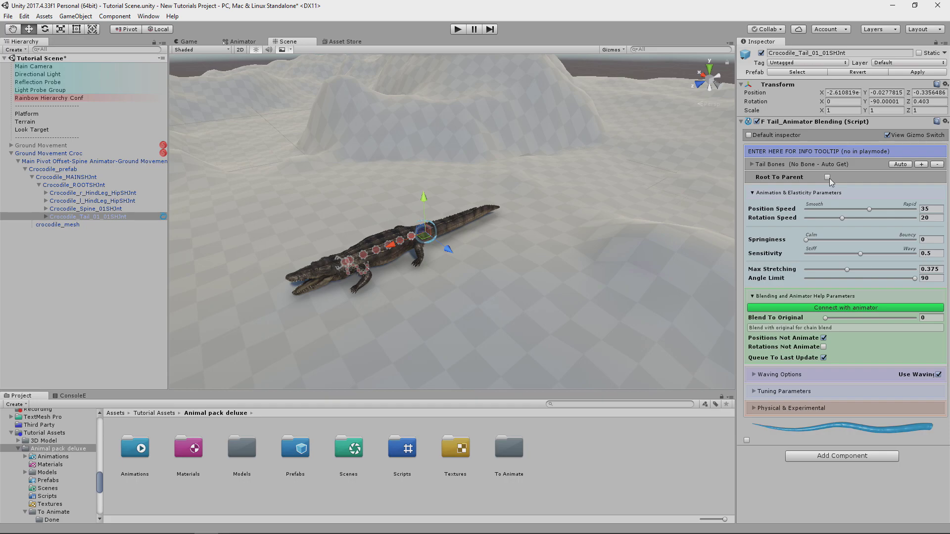
left_click(458, 29)
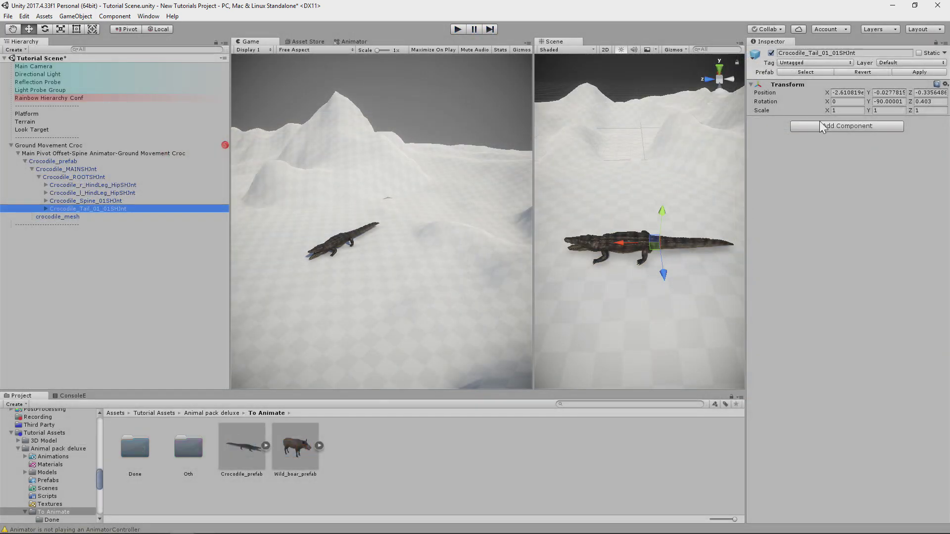
left_click(820, 127)
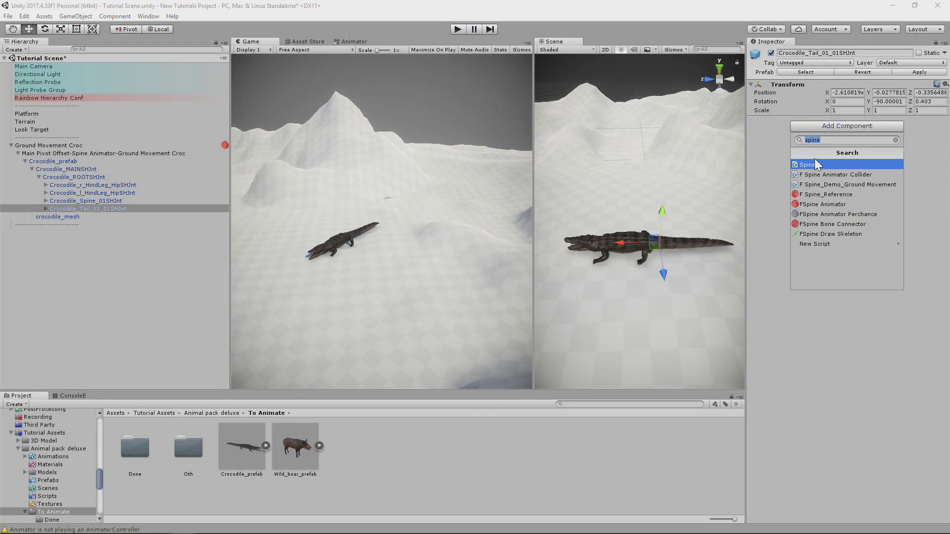
- Add a Spine Animator to the first tail bone, build its chain, and toggle Last Bone Leading
left_click(829, 202)
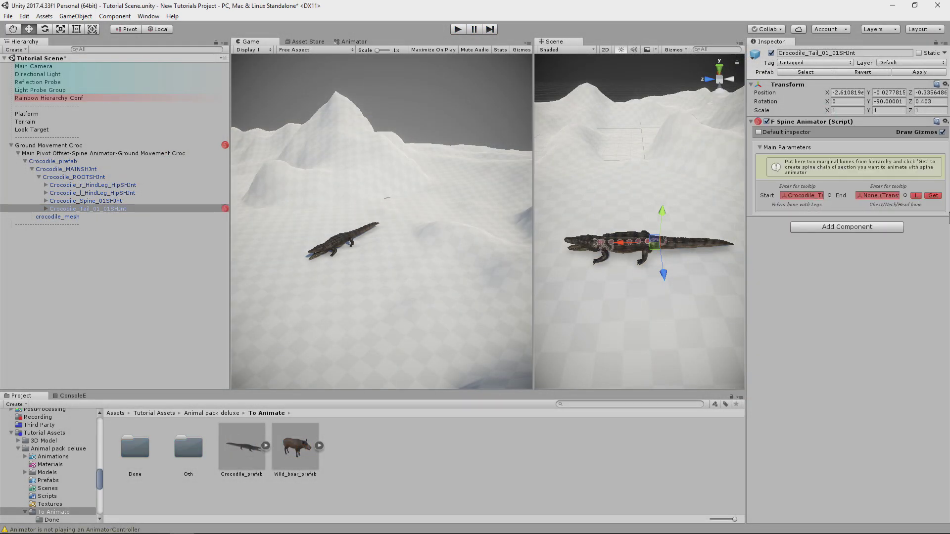
left_click(933, 196)
scroll(683, 254, "up", 5)
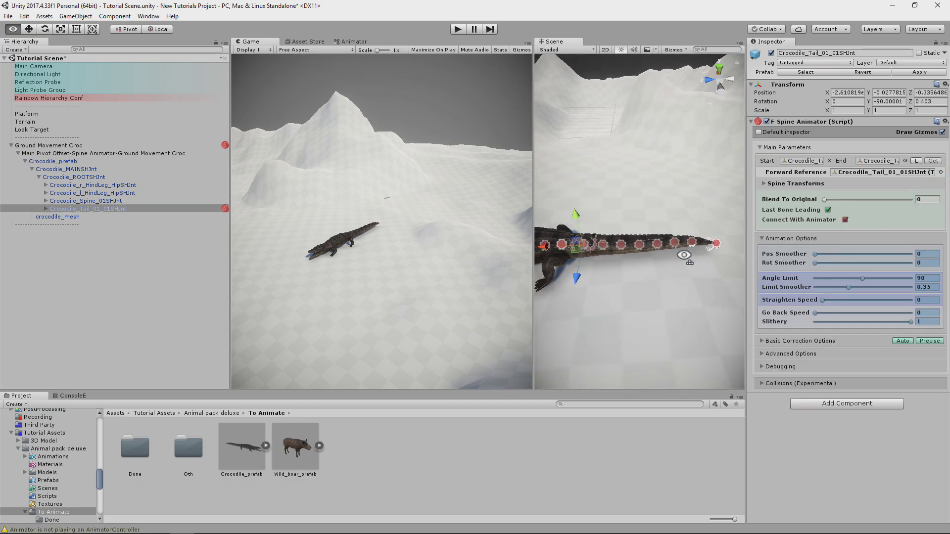
left_click(829, 209)
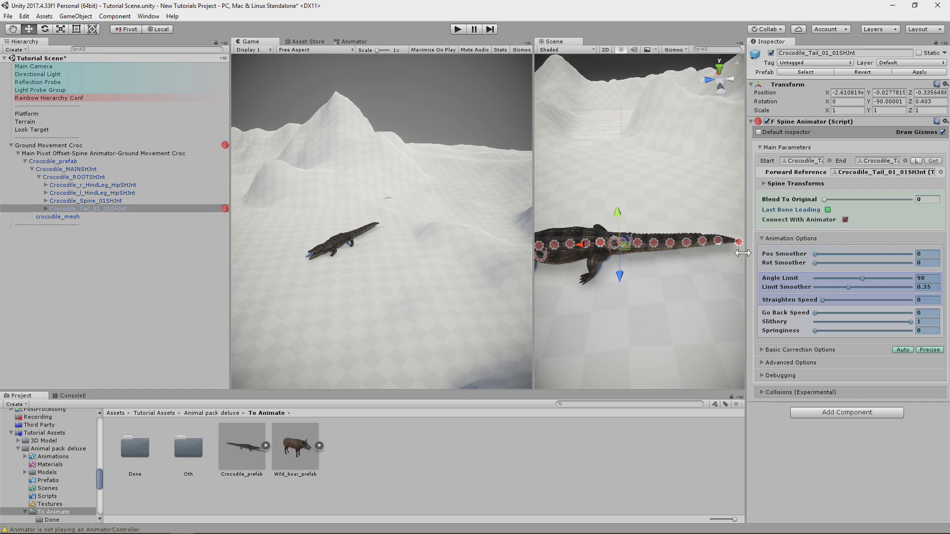
scroll(829, 221, "down", 1)
- Anchor the tail chain to Crocodile_ROOTSHJnt in Advanced Options and run the scene
left_click(781, 333)
scroll(783, 329, "down", 4)
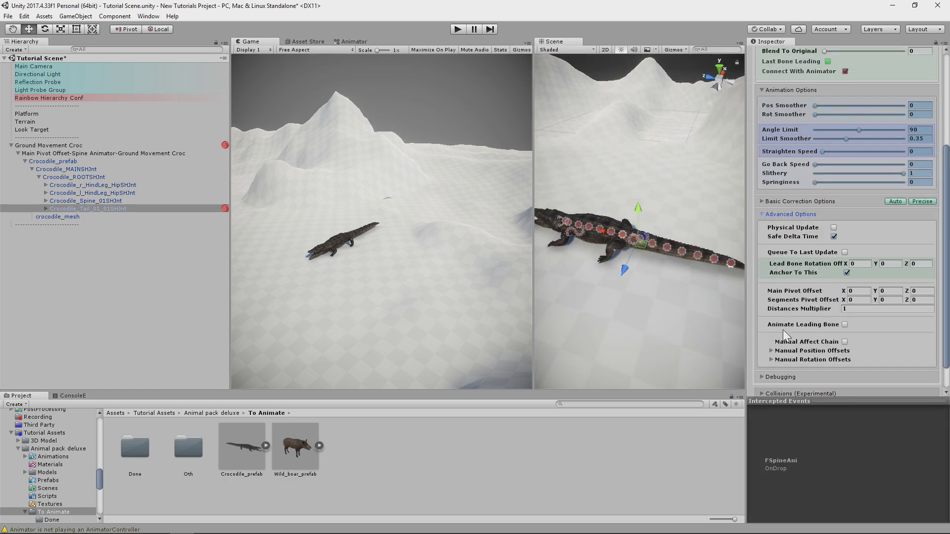
left_click(846, 272)
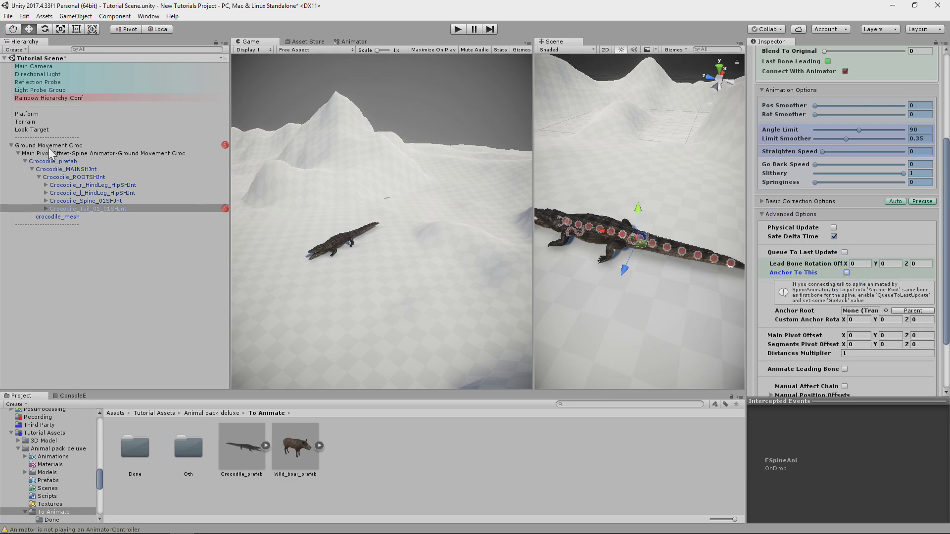
left_click_drag(70, 176, 691, 273)
left_click_drag(867, 315, 867, 312)
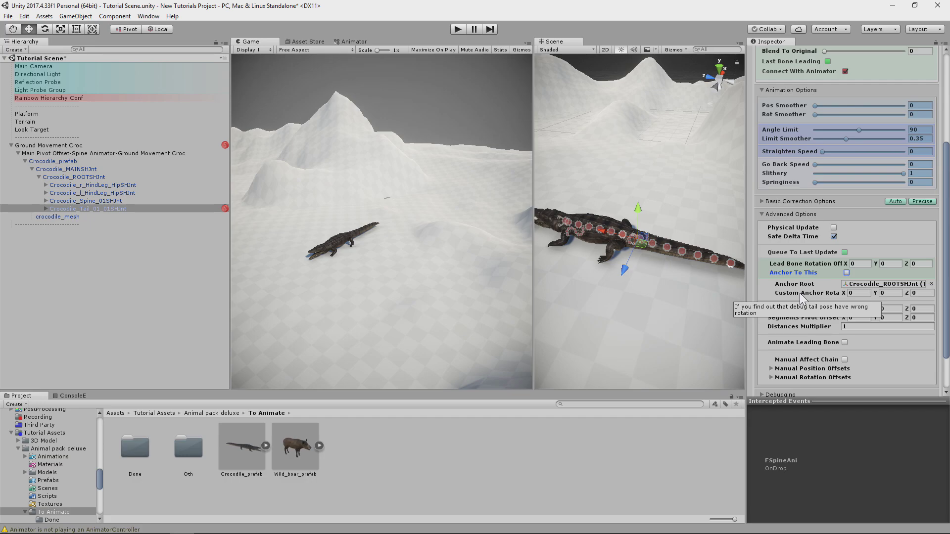
scroll(799, 293, "down", 3)
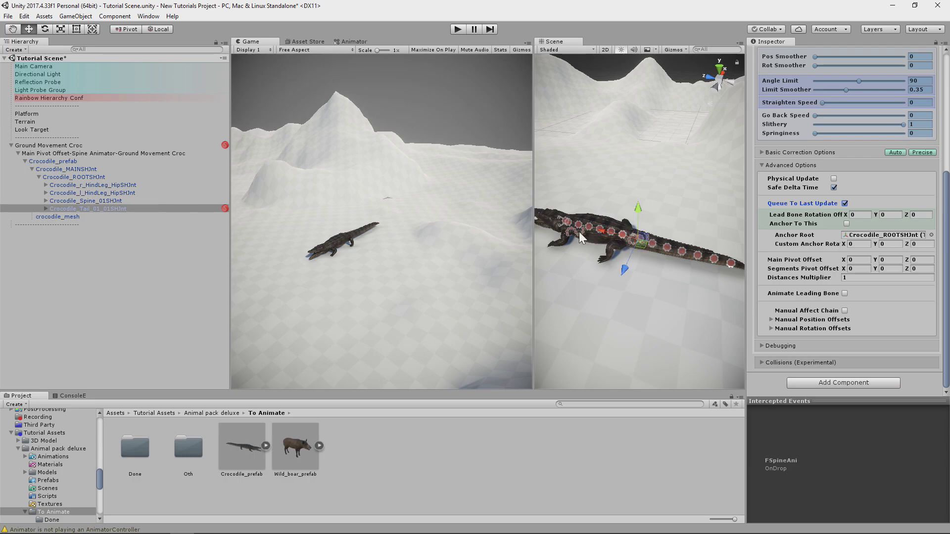
left_click(456, 31)
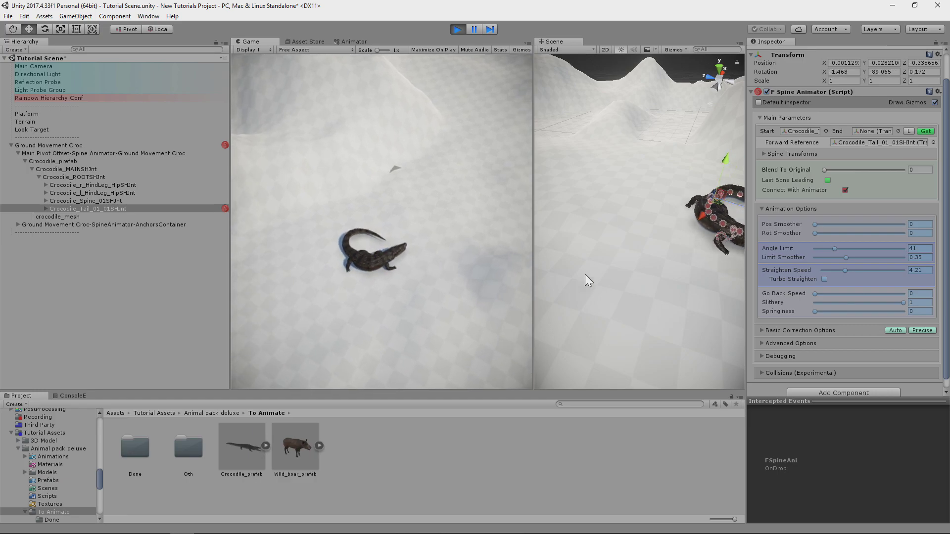
- Raise the tail Spine Animator's Angle Limit to 180 during play, then lower it to 67
left_click_drag(831, 249, 913, 253)
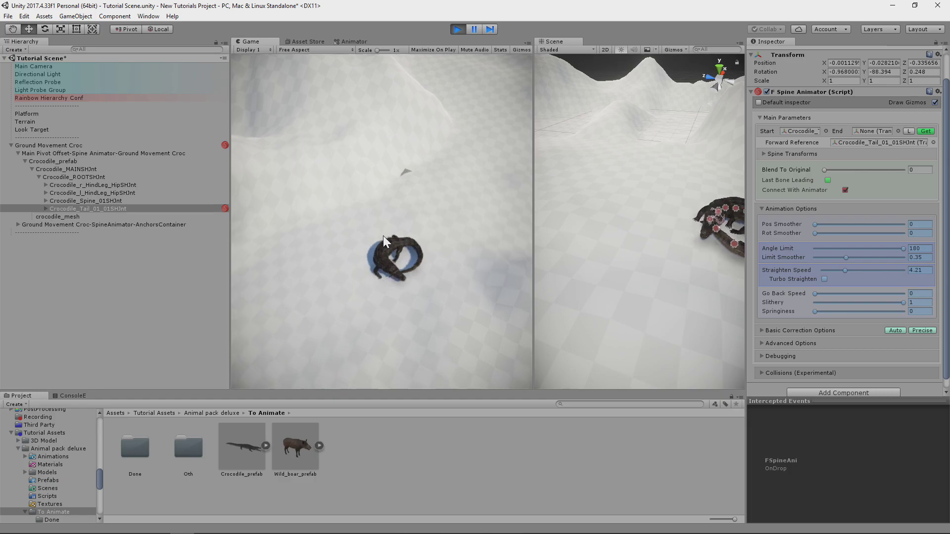
left_click_drag(876, 249, 848, 250)
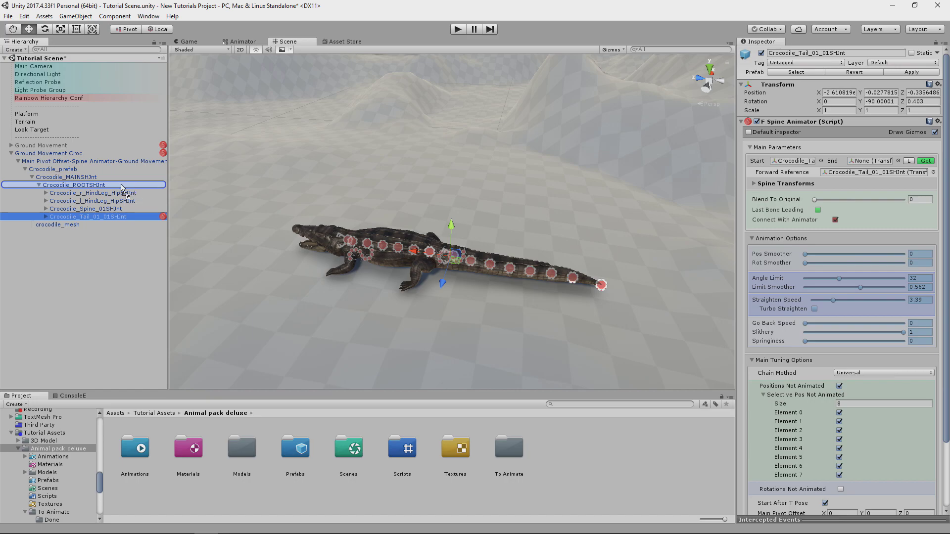
- Move the Spine Animator onto Crocodile_ROOTSHJnt, rebuild its chain with Get, and enter Play mode
left_click_drag(86, 186, 87, 186)
left_click(105, 217)
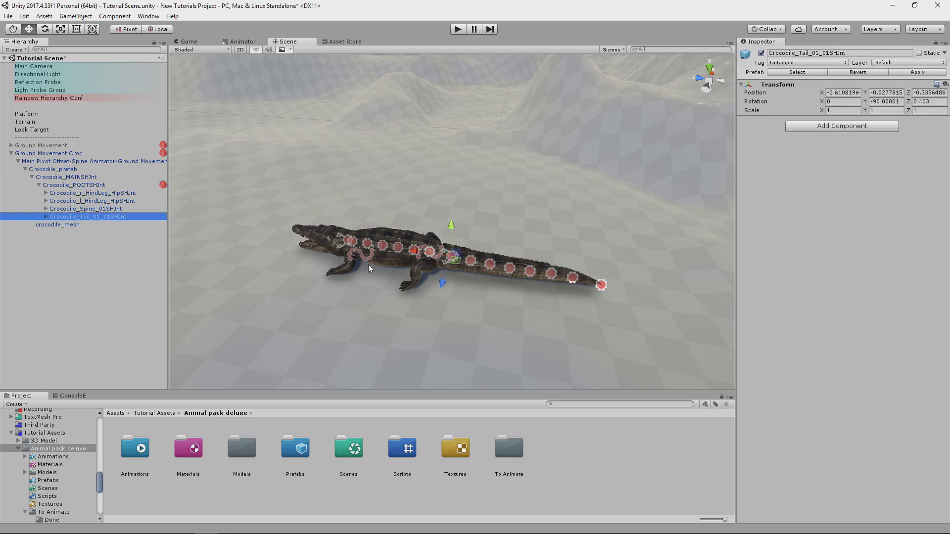
key("Left")
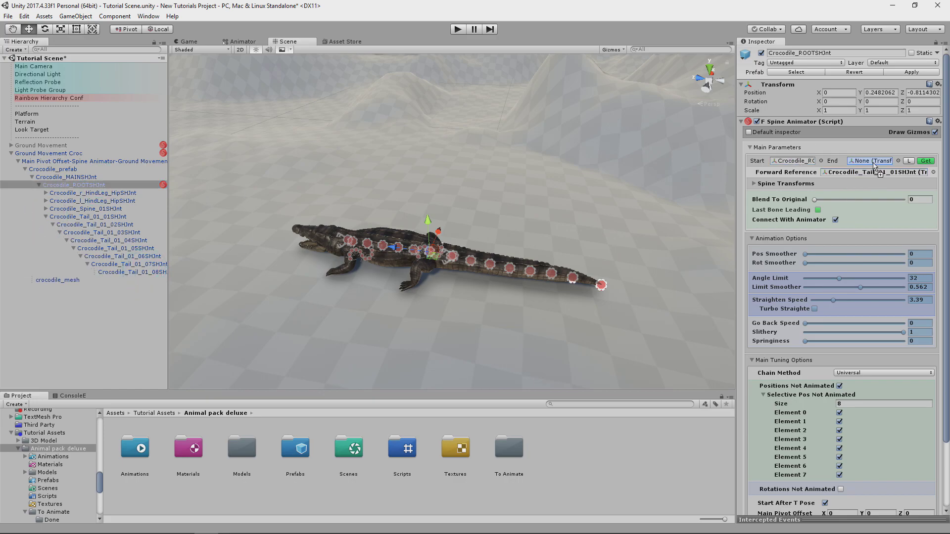
left_click(926, 161)
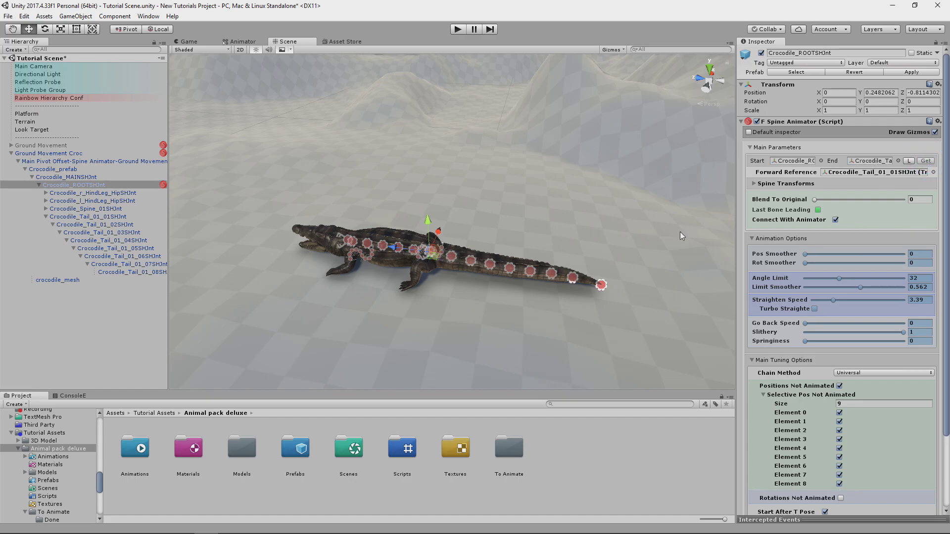
left_click(457, 29)
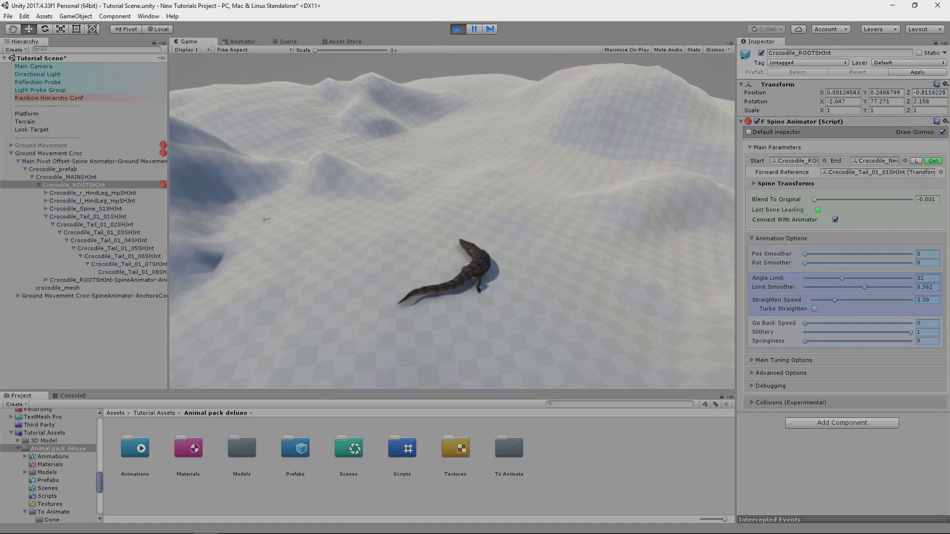
- Expand Main Tuning Options and toggle Element 0 under Selective Pos Not Animated
left_click(759, 360)
scroll(789, 370, "down", 3)
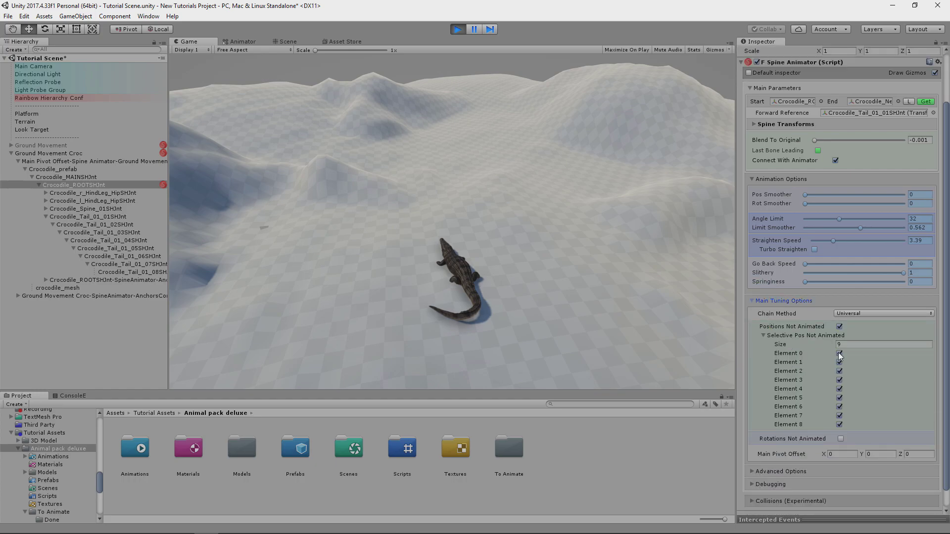
left_click(537, 286)
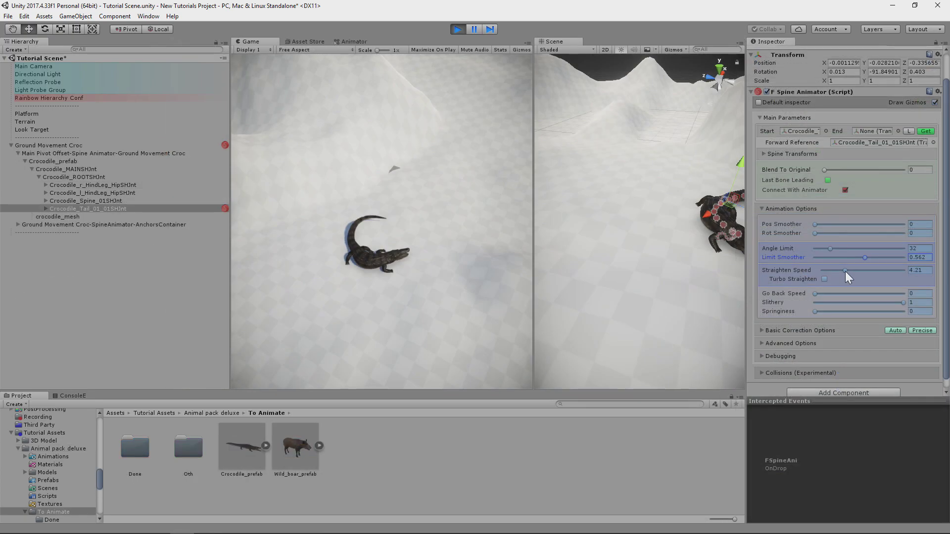
- Lower the tail Spine Animator's Straighten Speed to 3.39 during play
left_click_drag(845, 271, 840, 271)
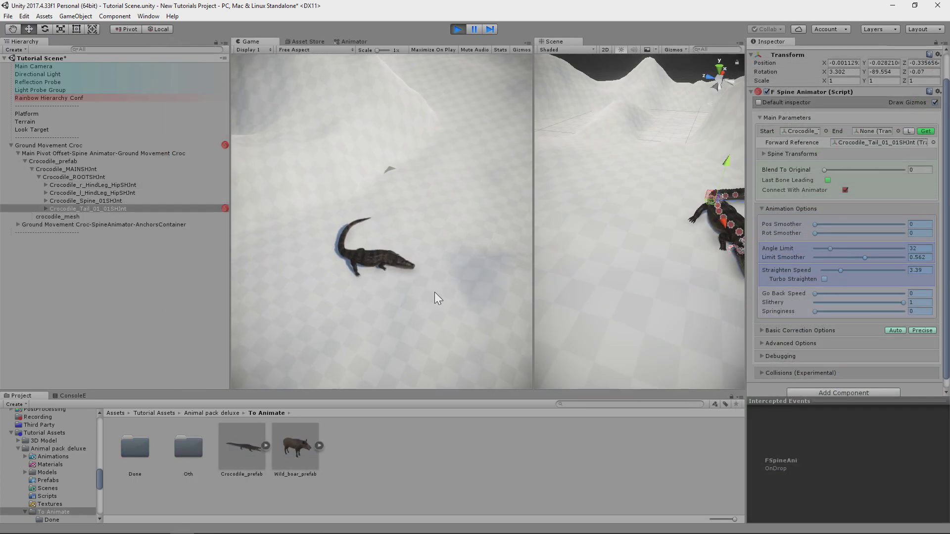